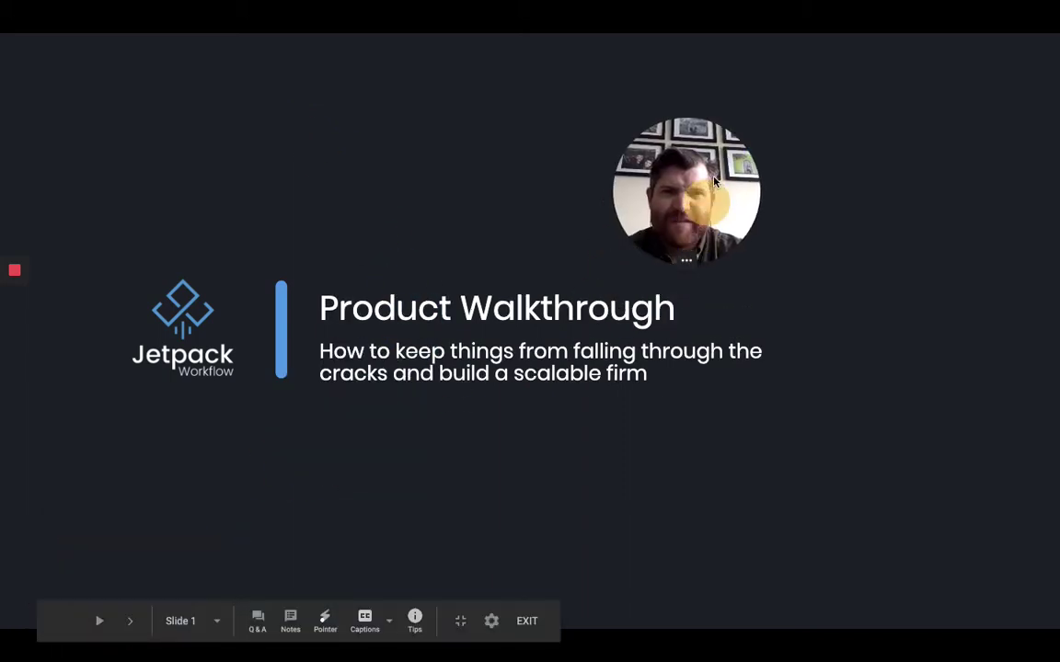
Step: Advance the slideshow from the Product Walkthrough title slide to slide 2, 'Why are you here?'
click(425, 222)
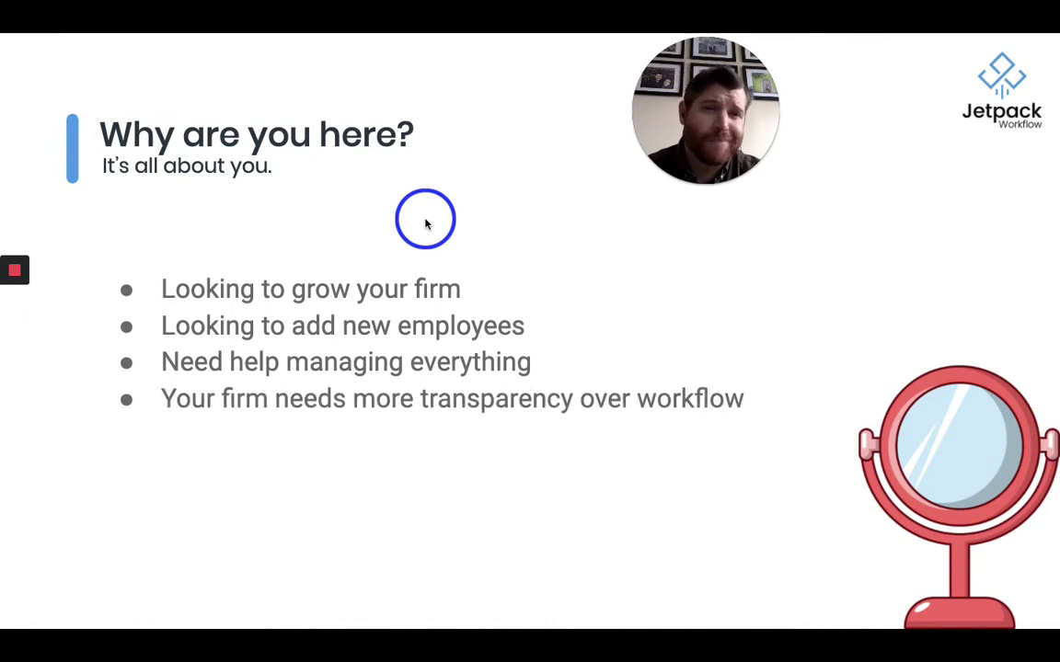
Step: Reveal the bullets on standardizing processes, the Oh No's, and selling the business
key(Right)
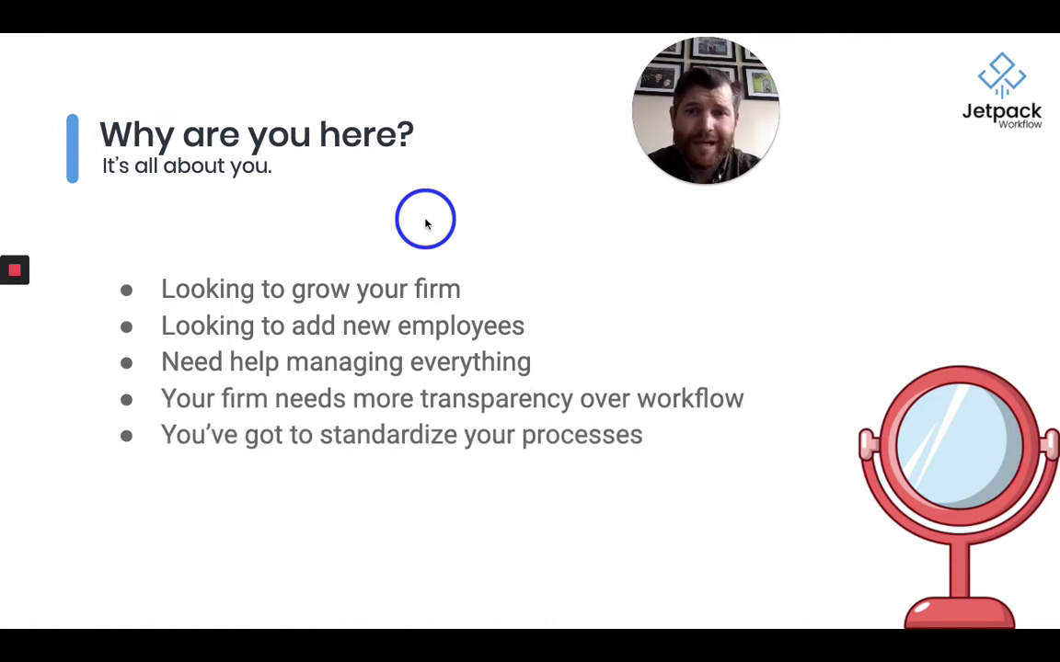
key(Right)
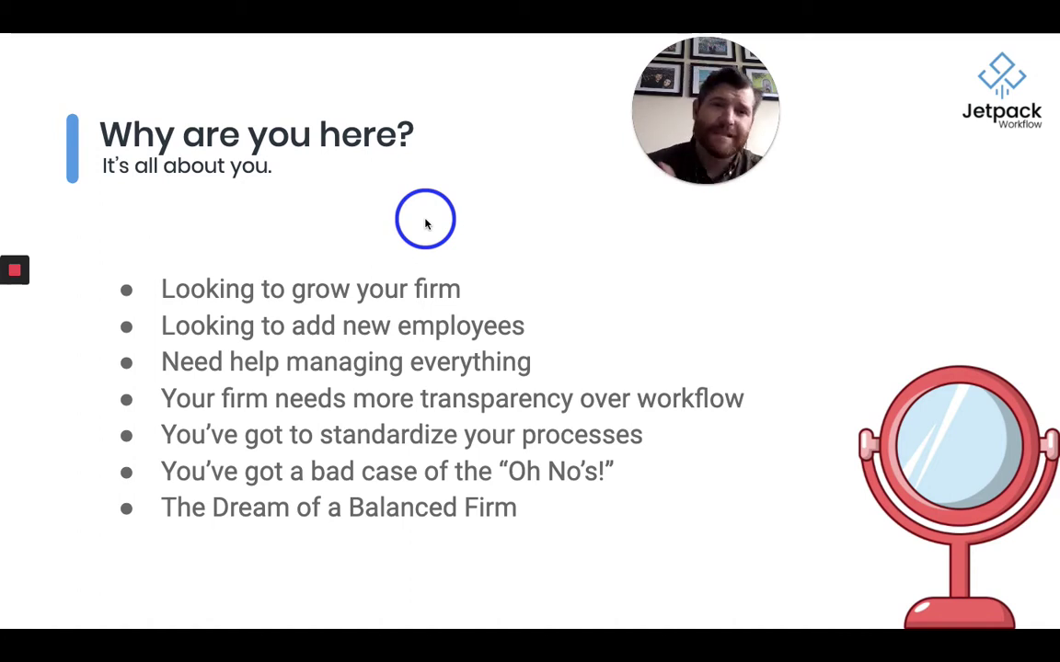
key(Right)
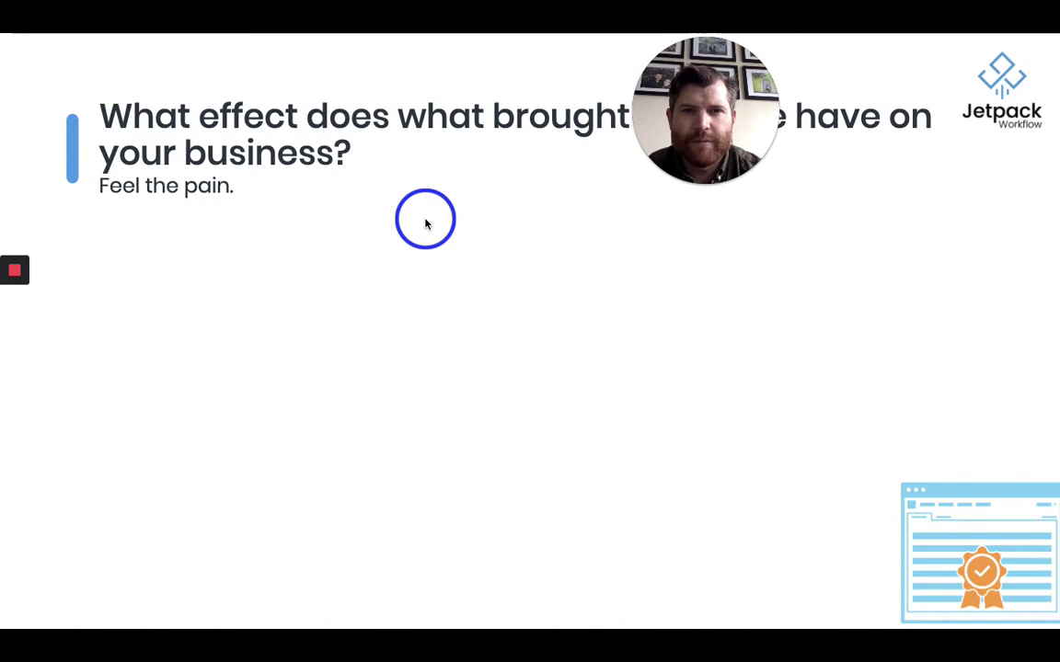
Step: Reveal the left-column bullets on things falling through the cracks, sleepless nights and growth, with sub-points
click(425, 224)
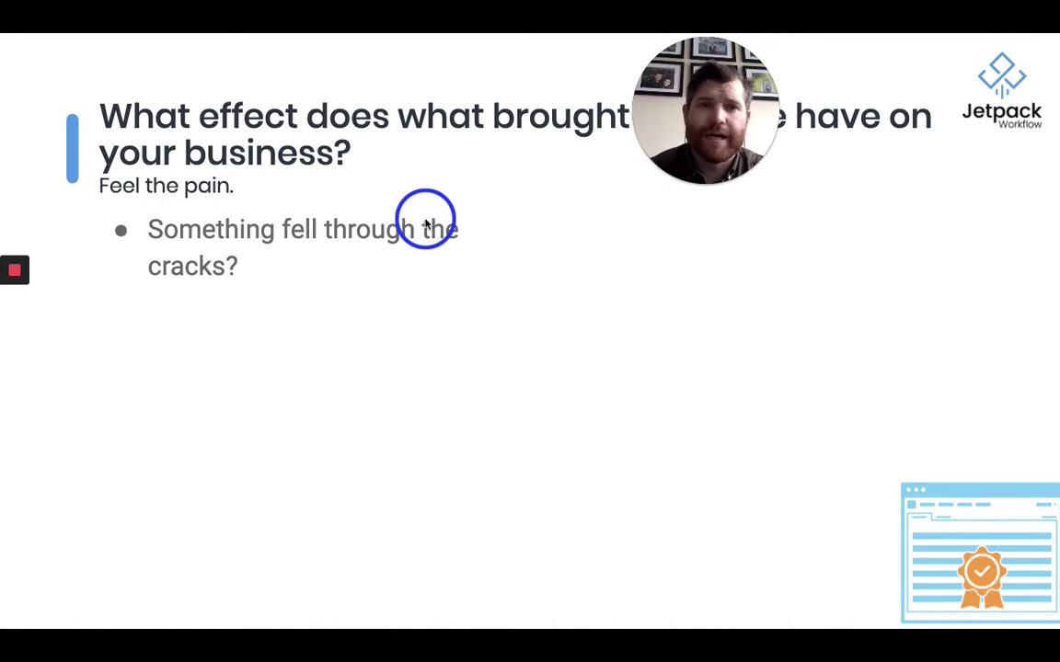
click(424, 224)
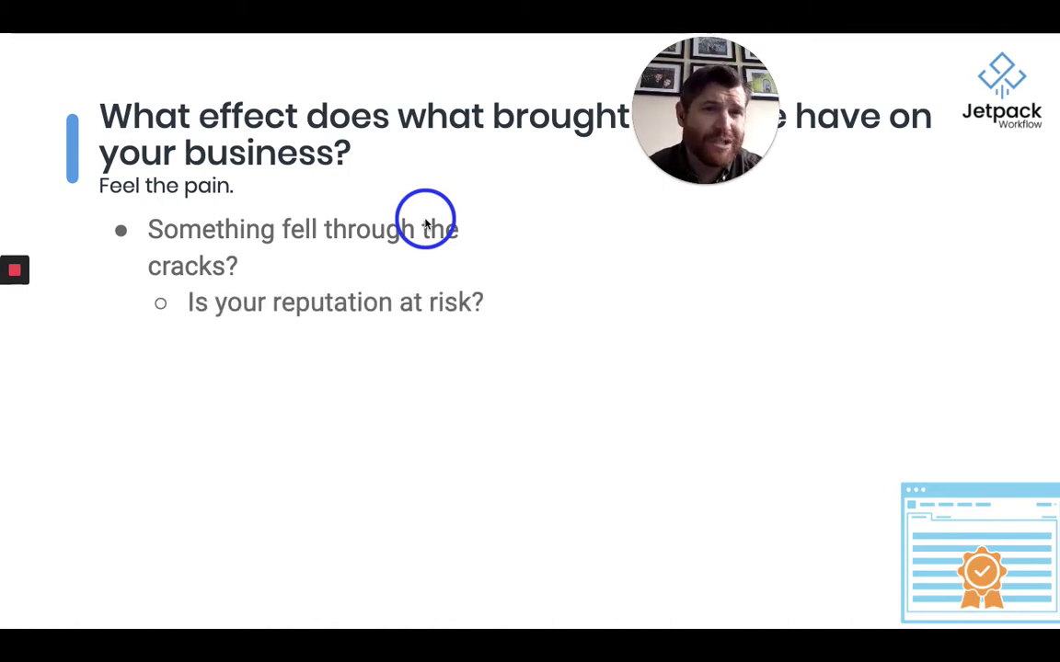
click(425, 223)
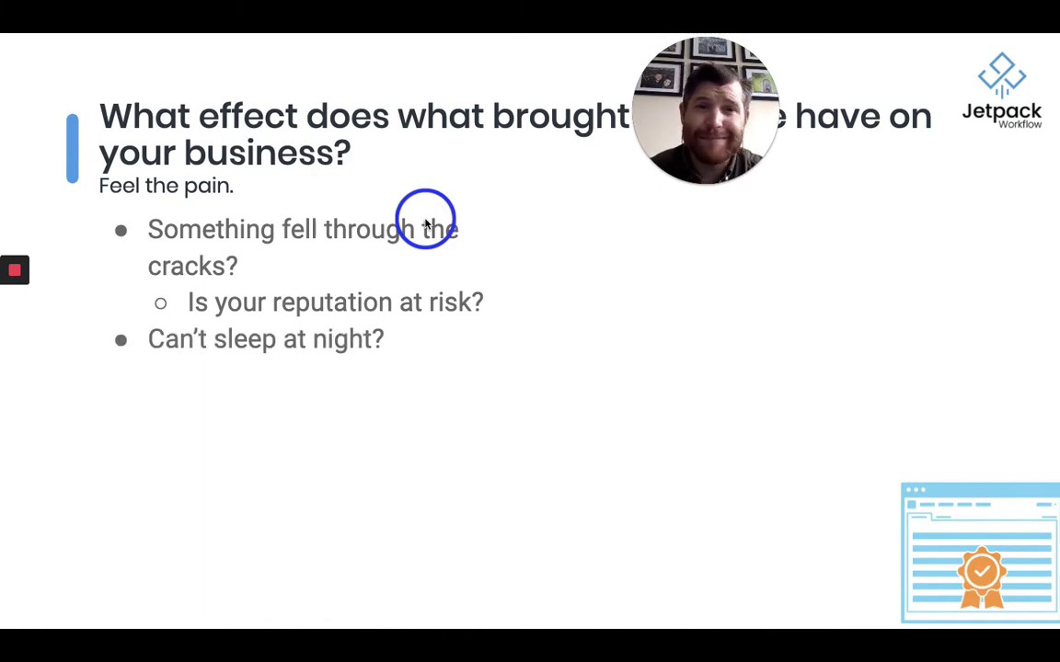
click(425, 224)
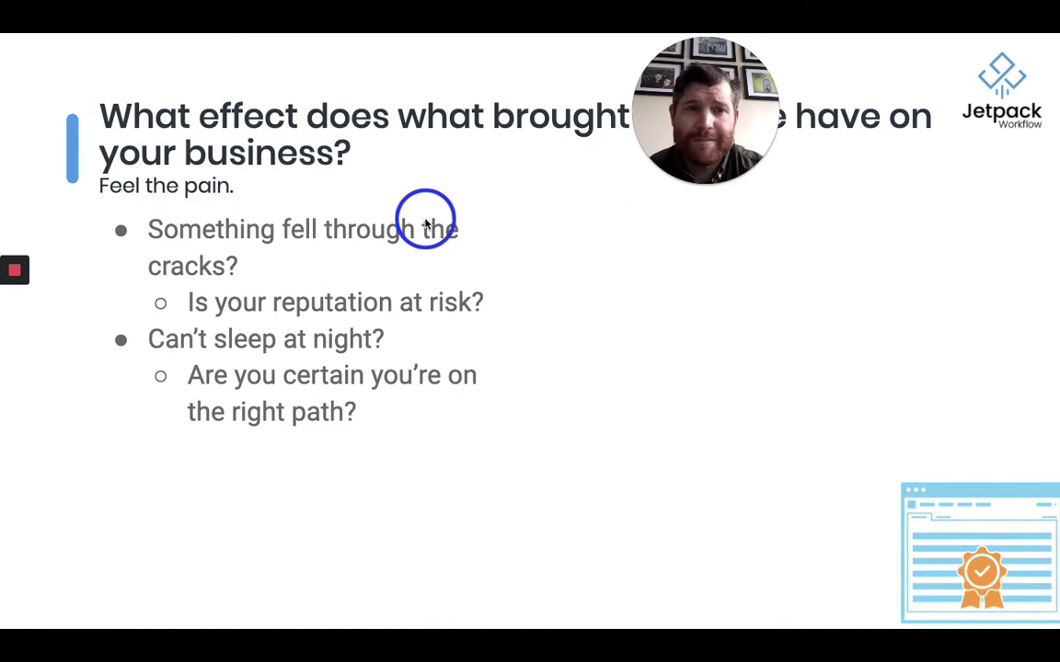
click(425, 223)
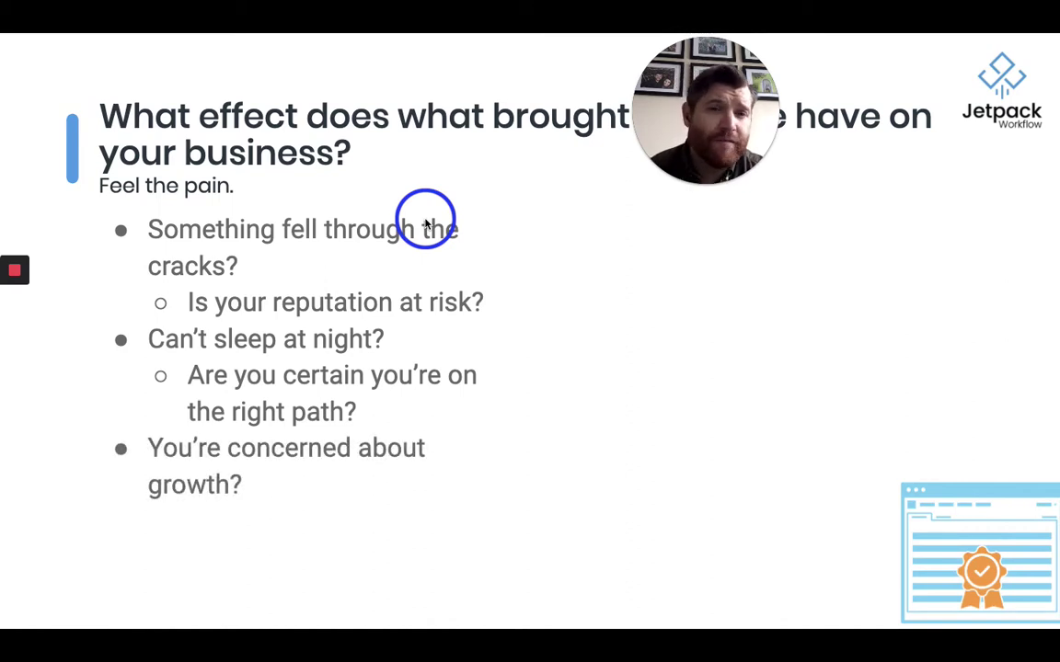
click(425, 223)
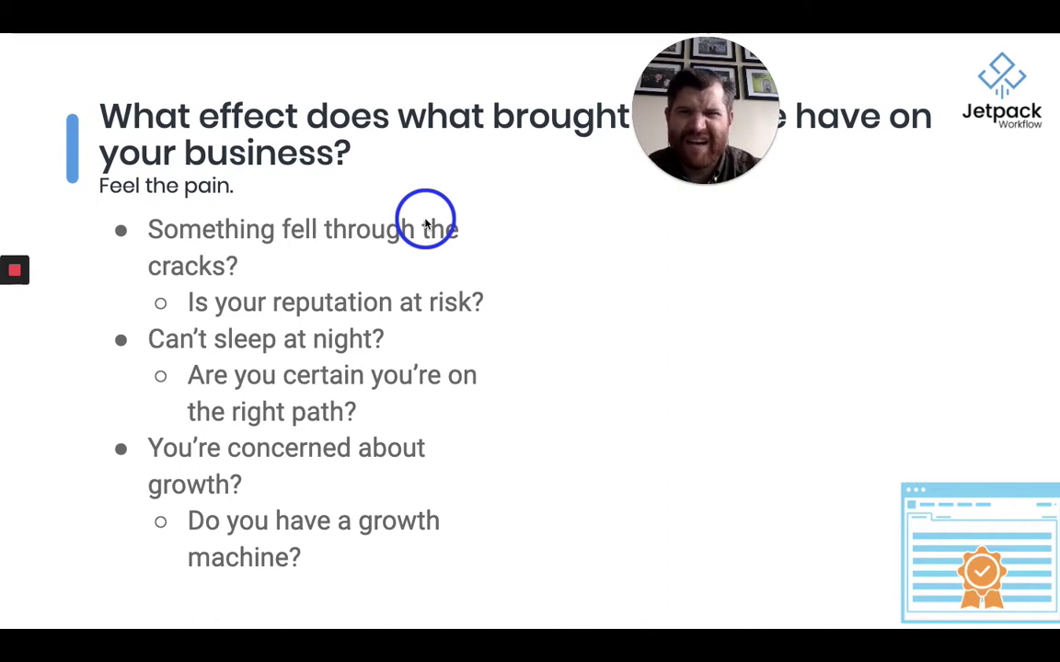
Step: Reveal the right-column bullets on stress, cash flow, operational costs and 'What else?', then advance
key(Right)
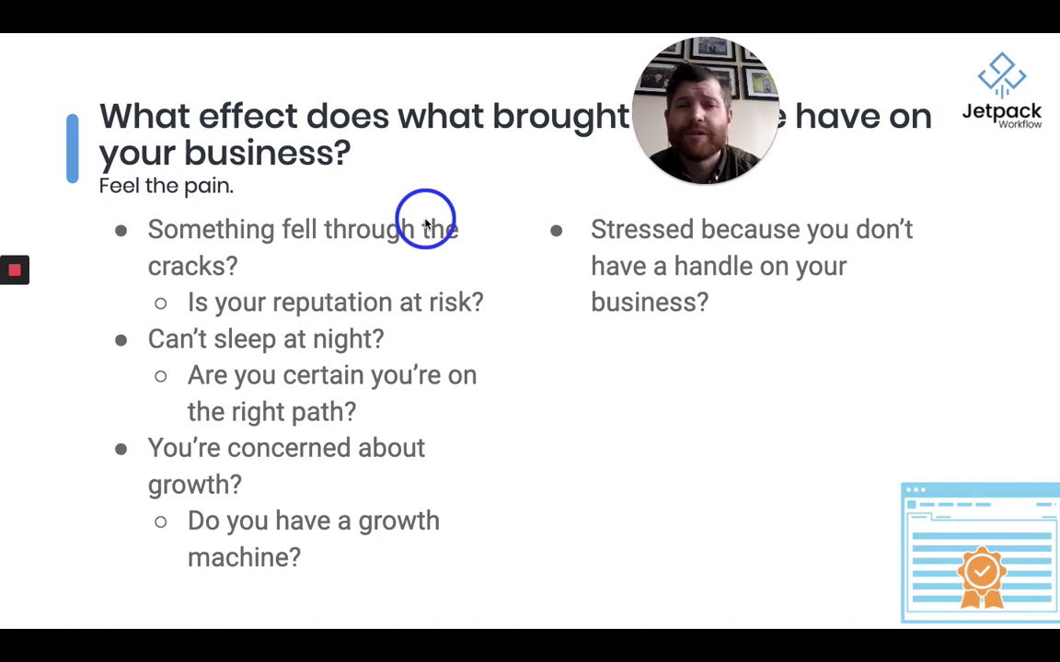
key(Right)
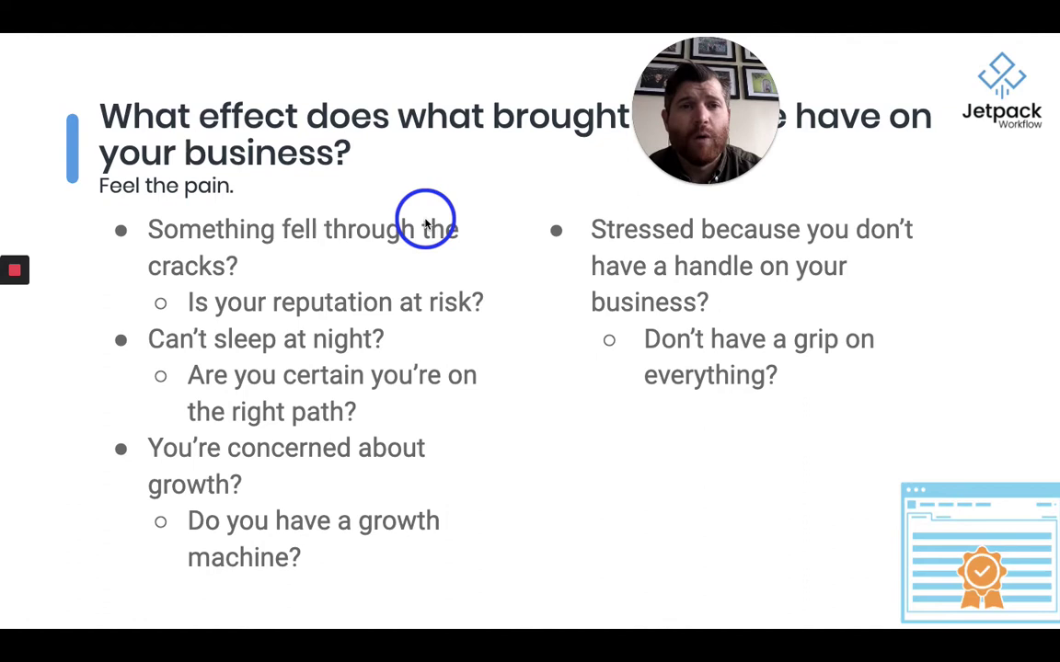
key(Right)
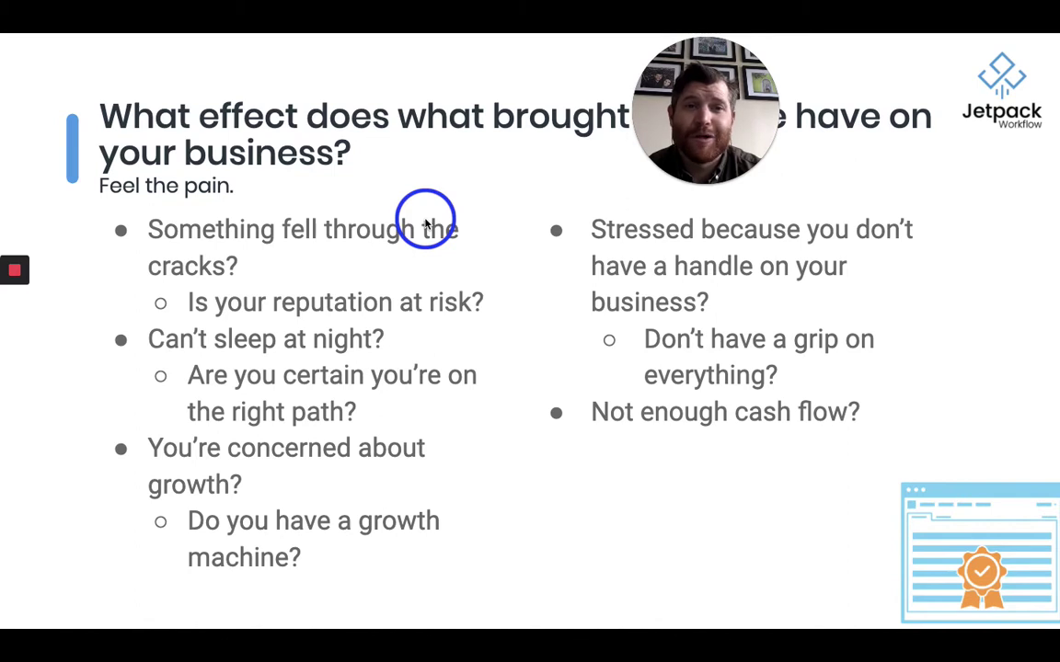
key(Right)
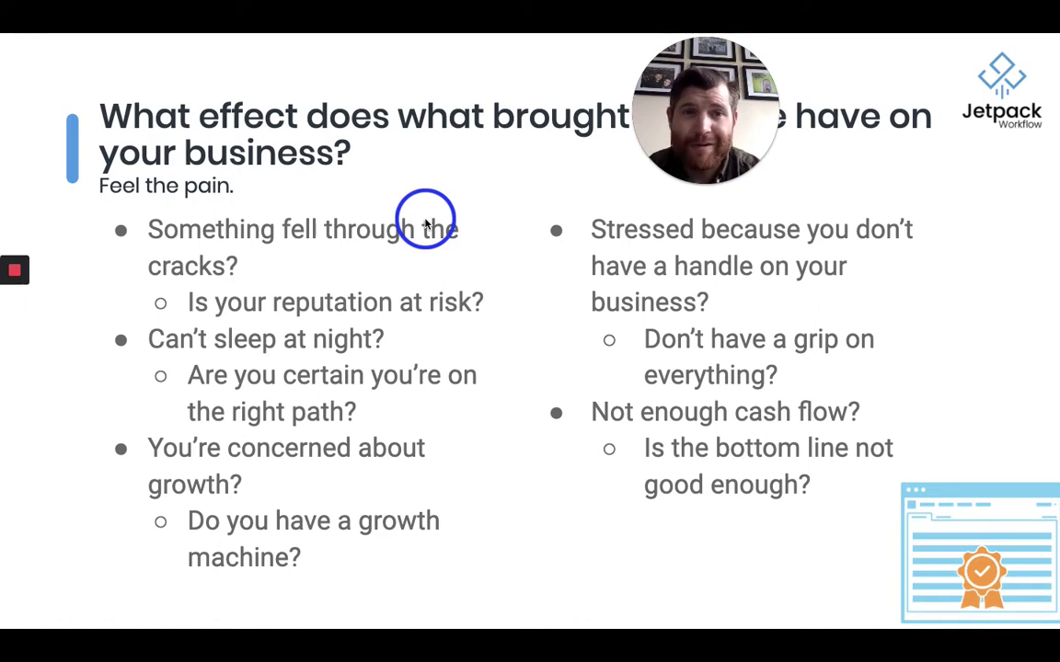
key(Right)
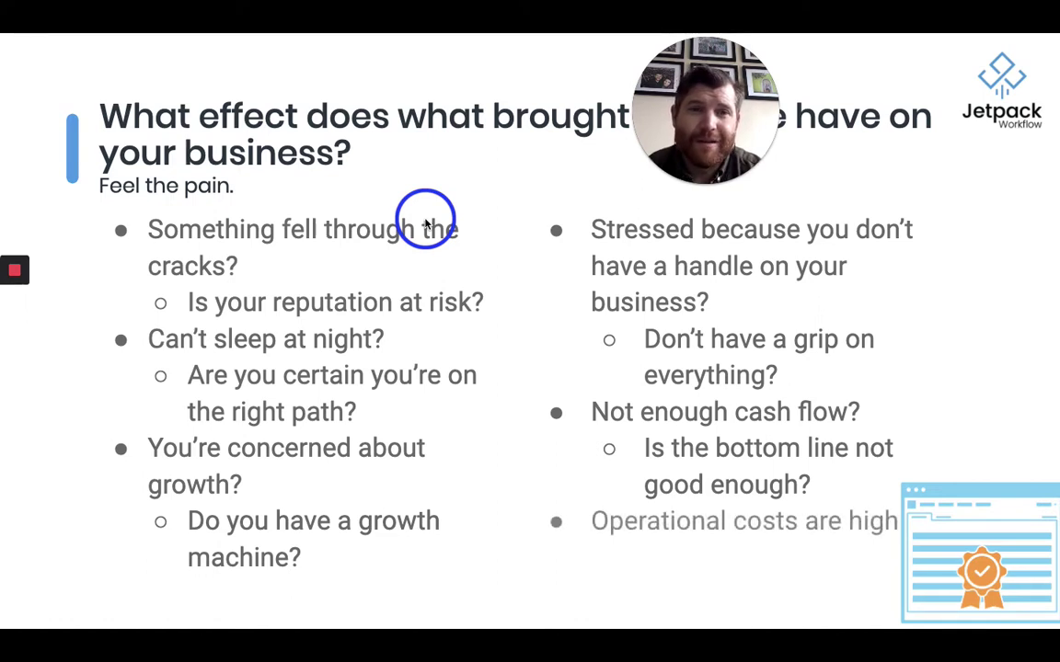
key(Right)
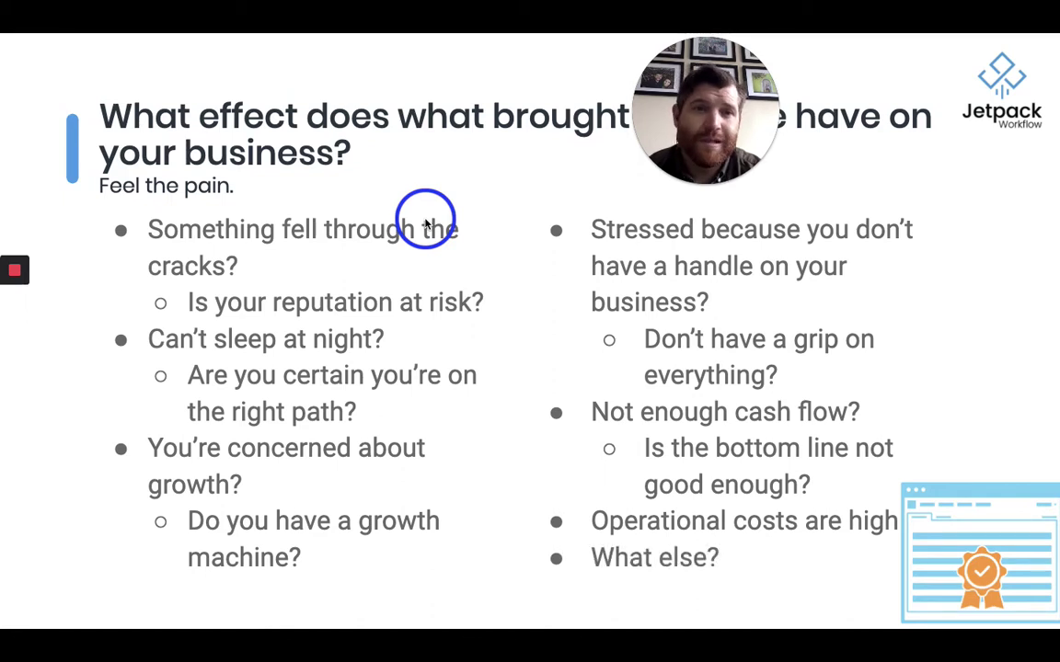
key(Right)
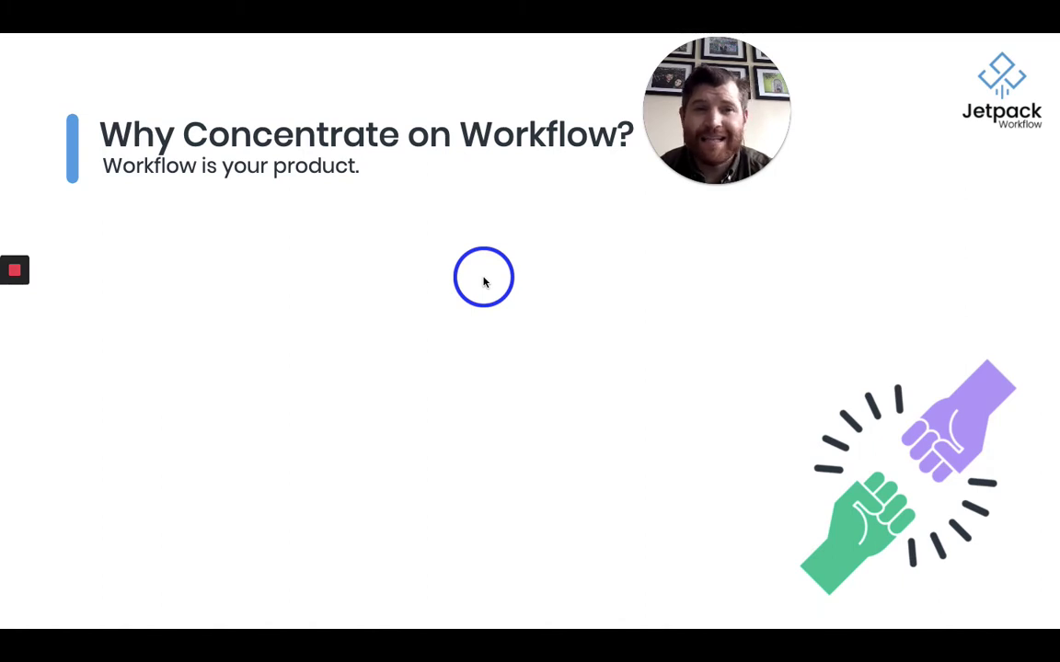
Step: Reveal the workflow points: work product depends on workflow, 'What's the status of X?', returning clients
click(485, 282)
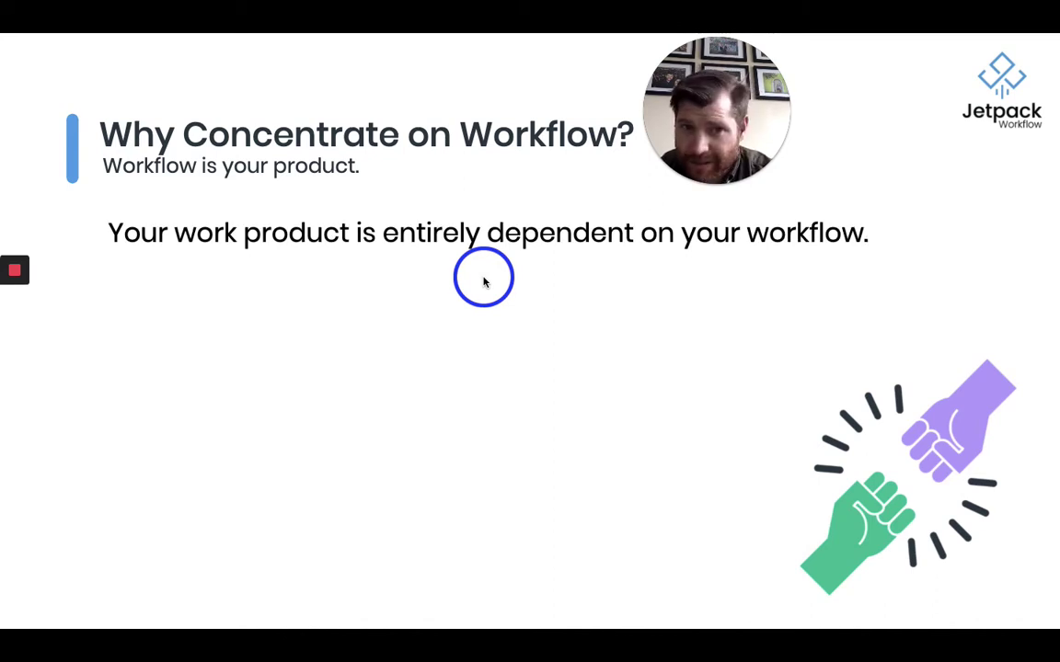
key(Right)
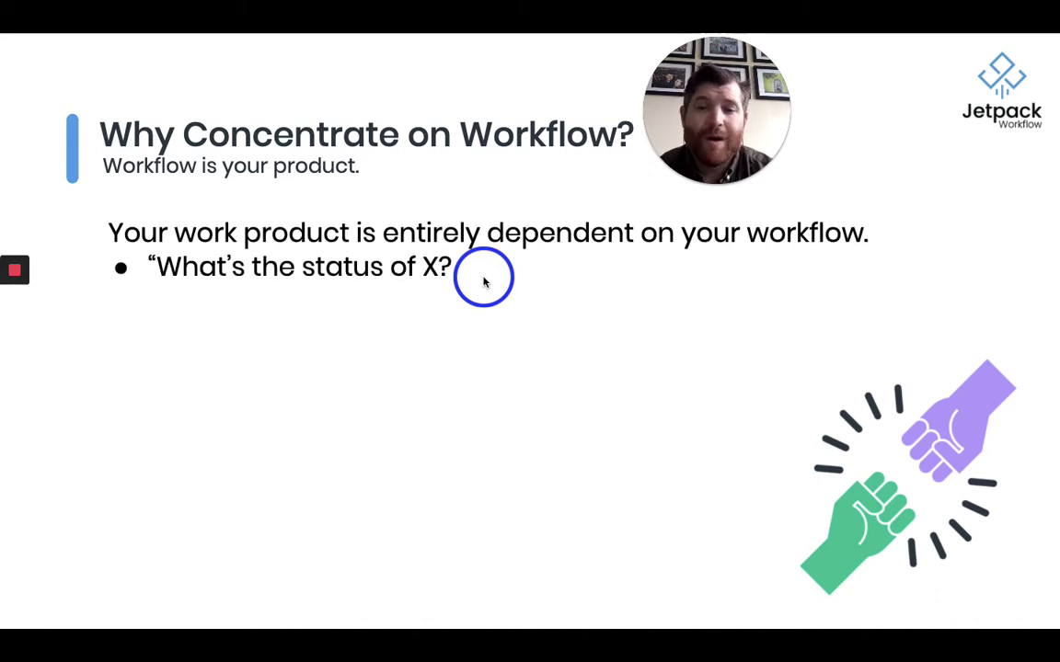
key(Right)
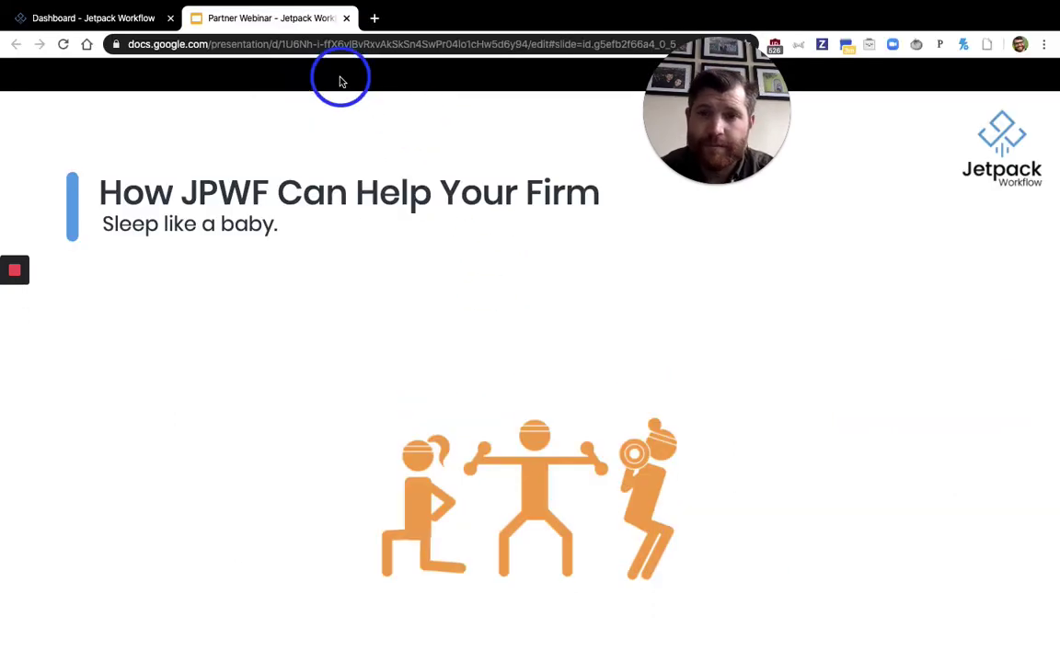
Step: Switch to the Dashboard - Jetpack Workflow browser tab
click(119, 20)
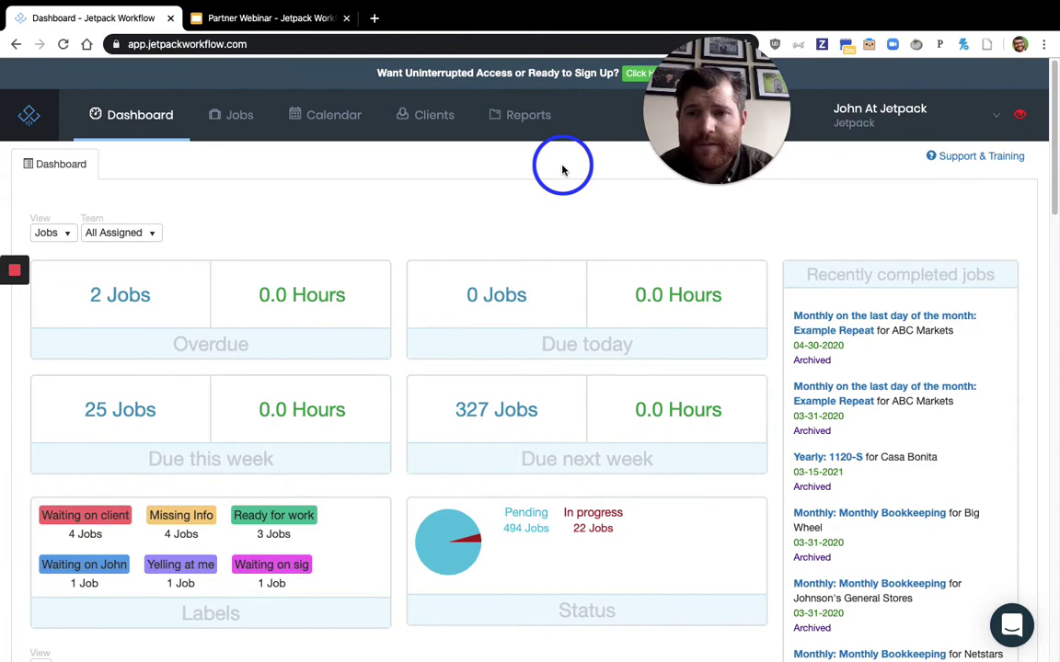
Step: Show the dashboard counts as tasks, then switch them back to jobs
click(57, 234)
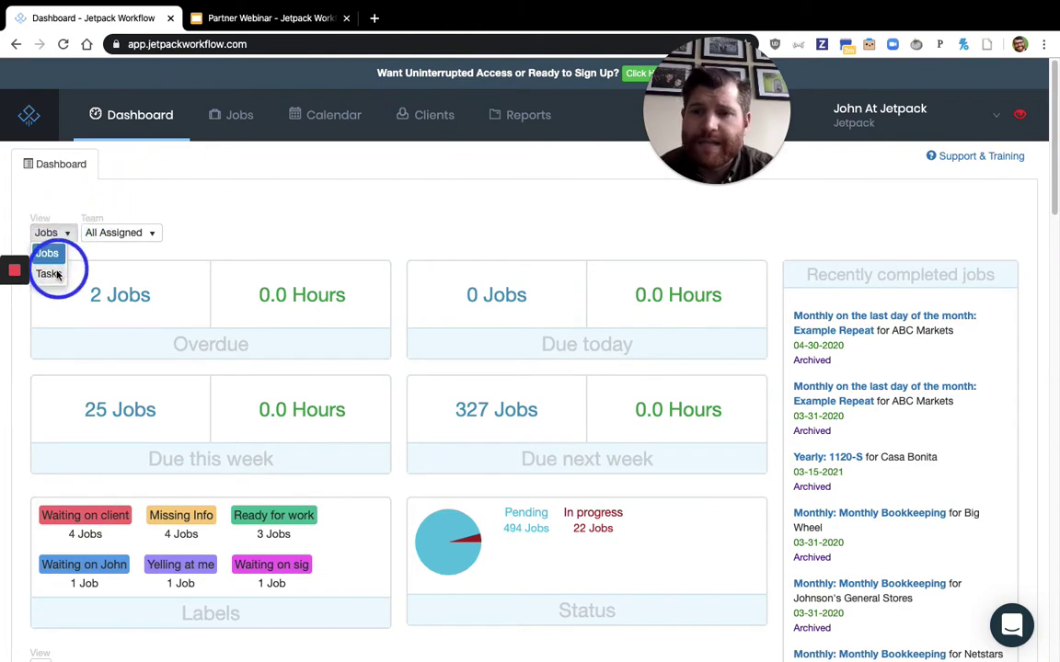
click(57, 274)
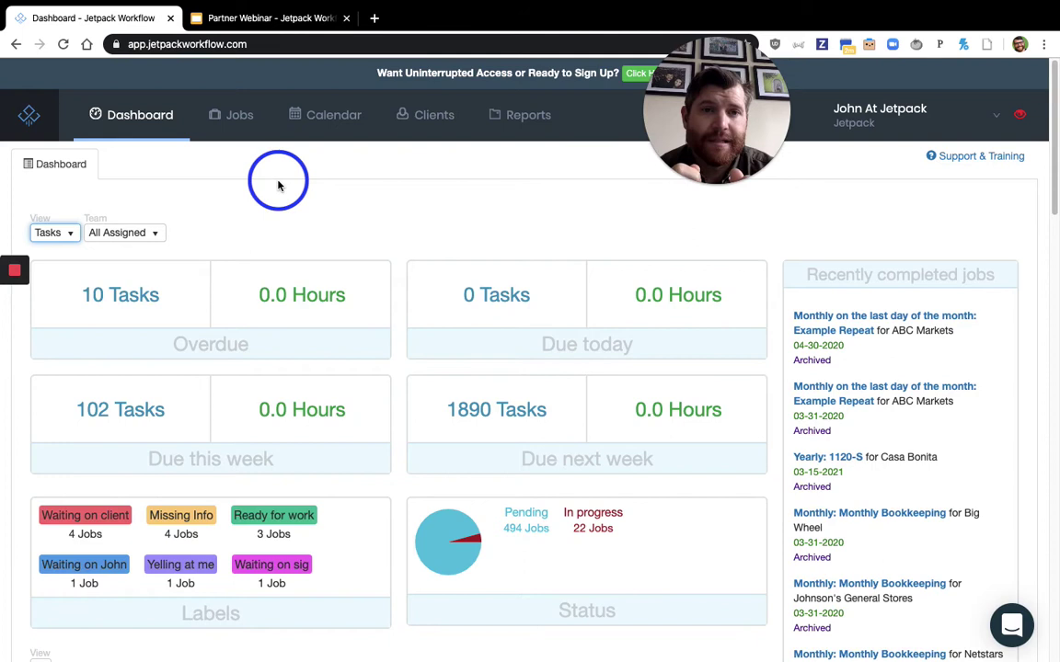
click(55, 234)
click(48, 254)
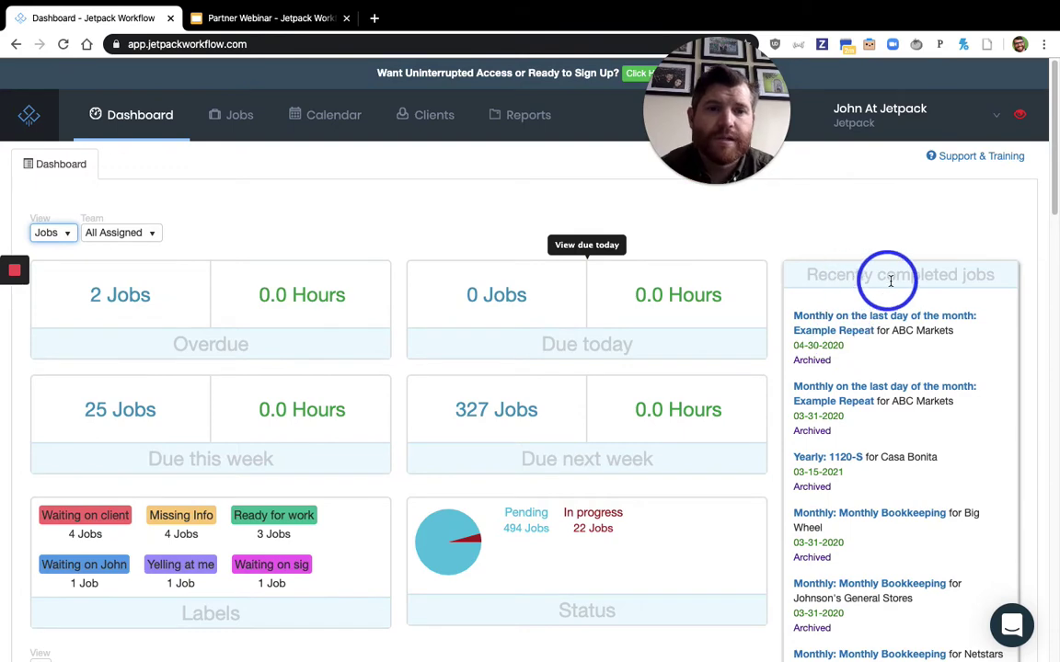
Step: Scroll through the dashboard's labels, status breakdown, team hours and recently completed jobs
scroll(890, 278, down, 3)
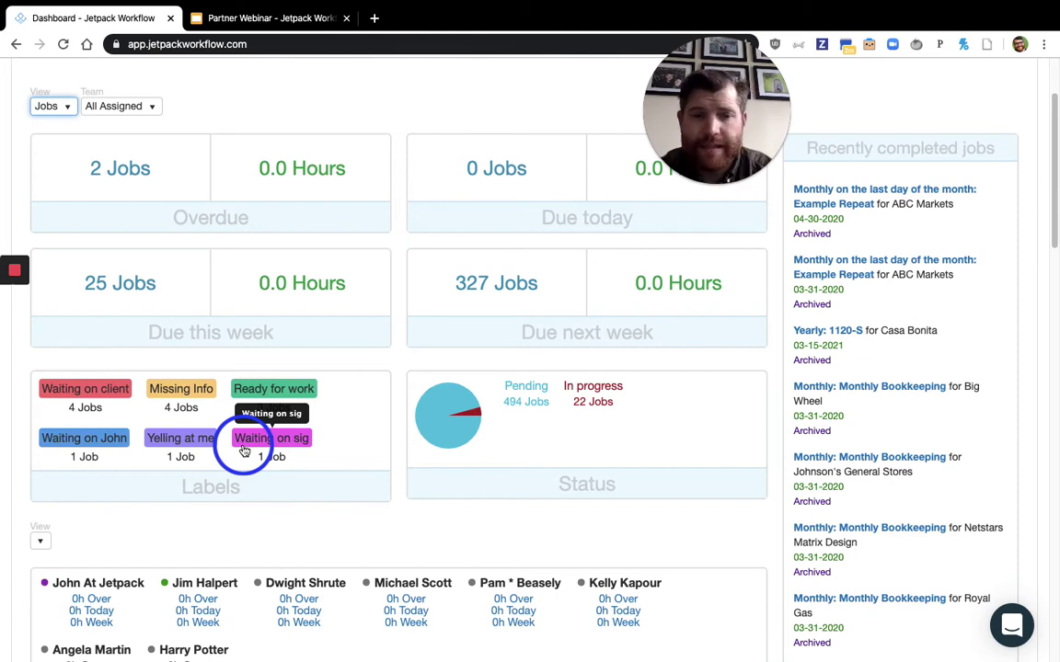
scroll(243, 451, down, 1)
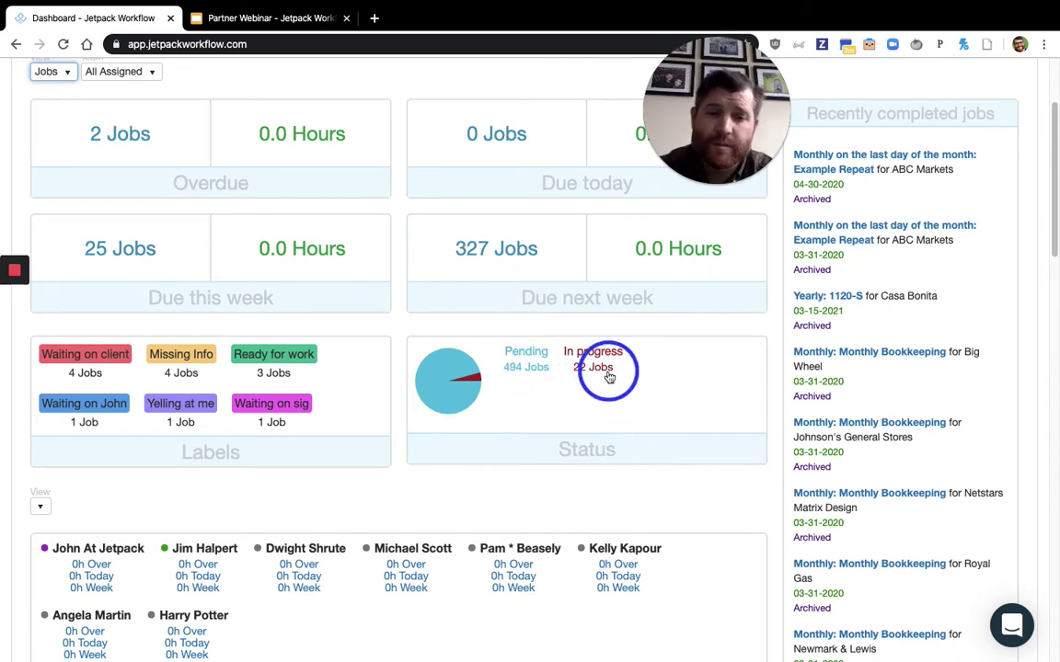
scroll(609, 377, down, 1)
scroll(609, 377, down, 3)
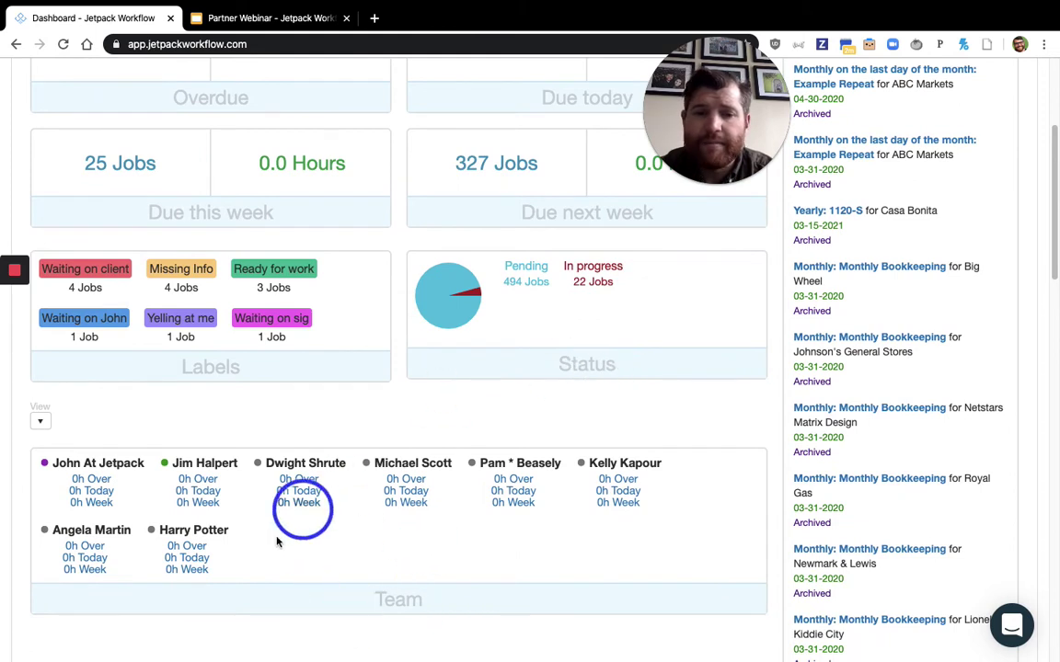
scroll(441, 542, down, 1)
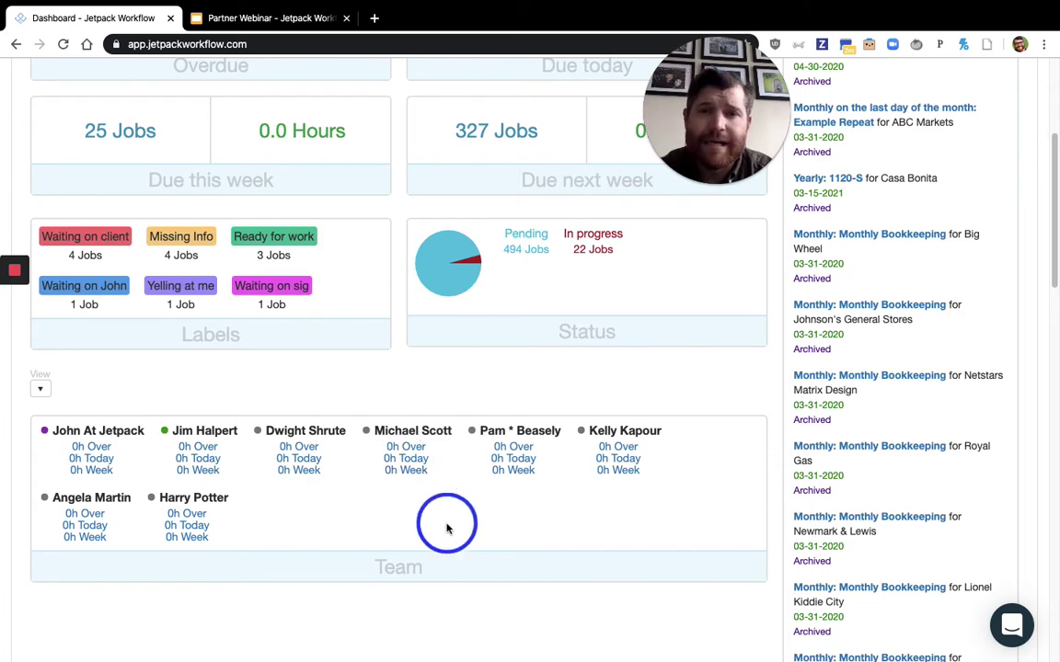
scroll(448, 520, up, 6)
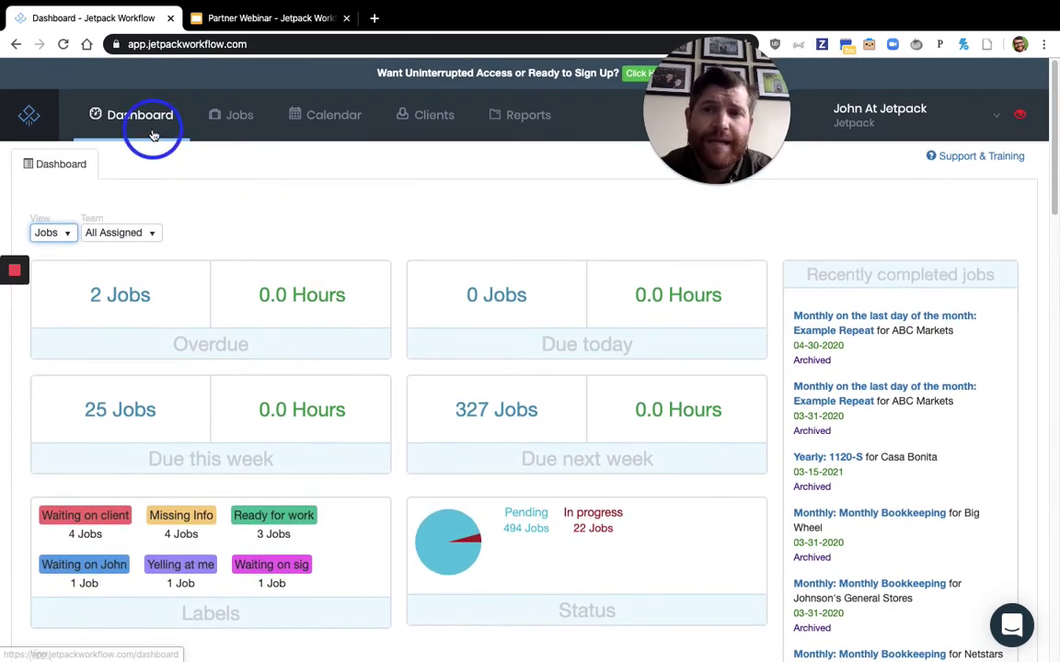
Step: From the Calendar, open A Plus Lawn Care's Monthly Bookkeeping job due March 31
click(350, 126)
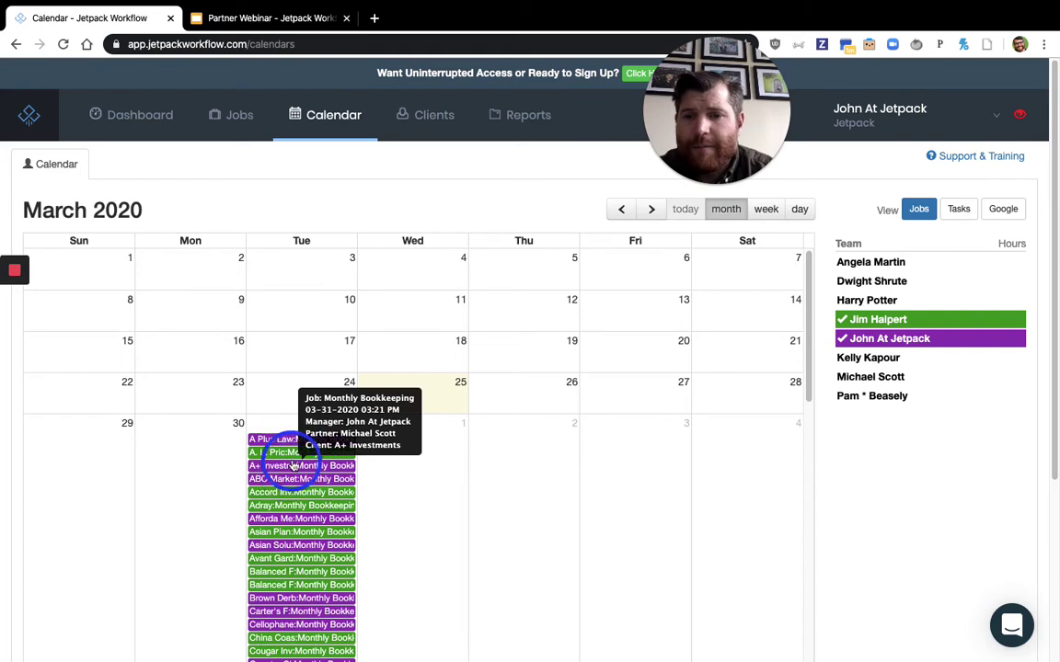
click(296, 441)
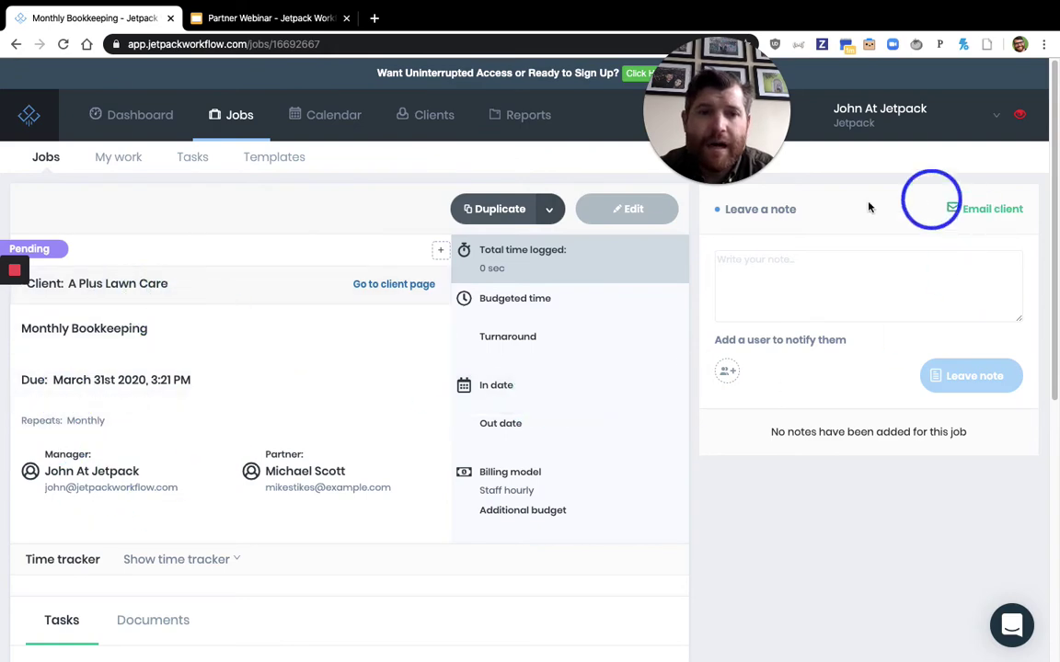
scroll(309, 522, down, 5)
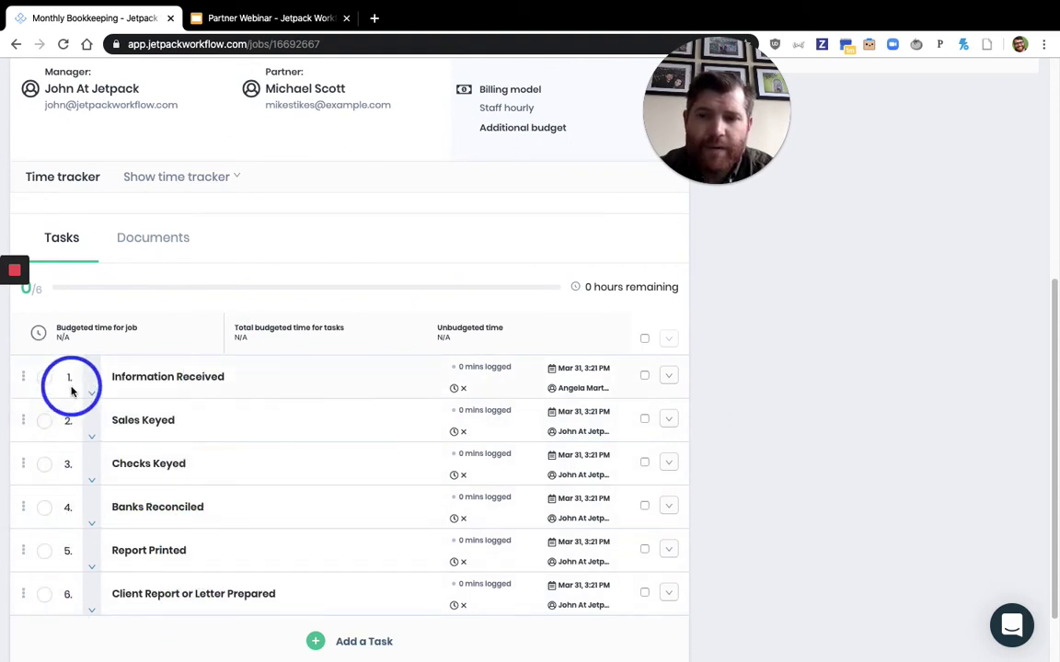
scroll(285, 320, up, 2)
scroll(287, 321, up, 3)
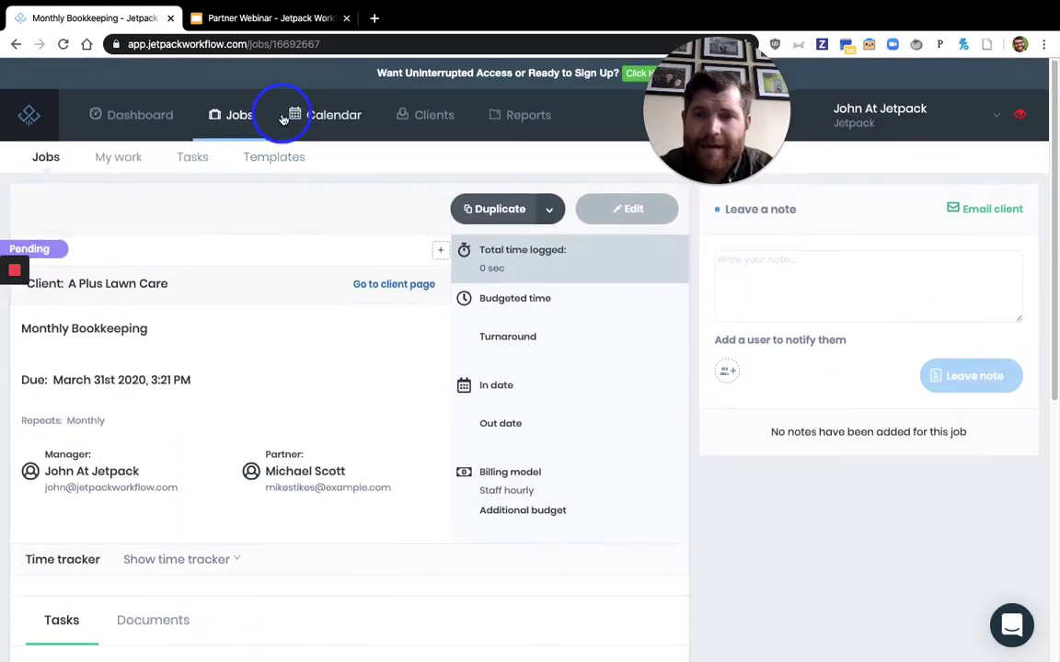
Step: Return to the March 2020 job calendar
click(343, 122)
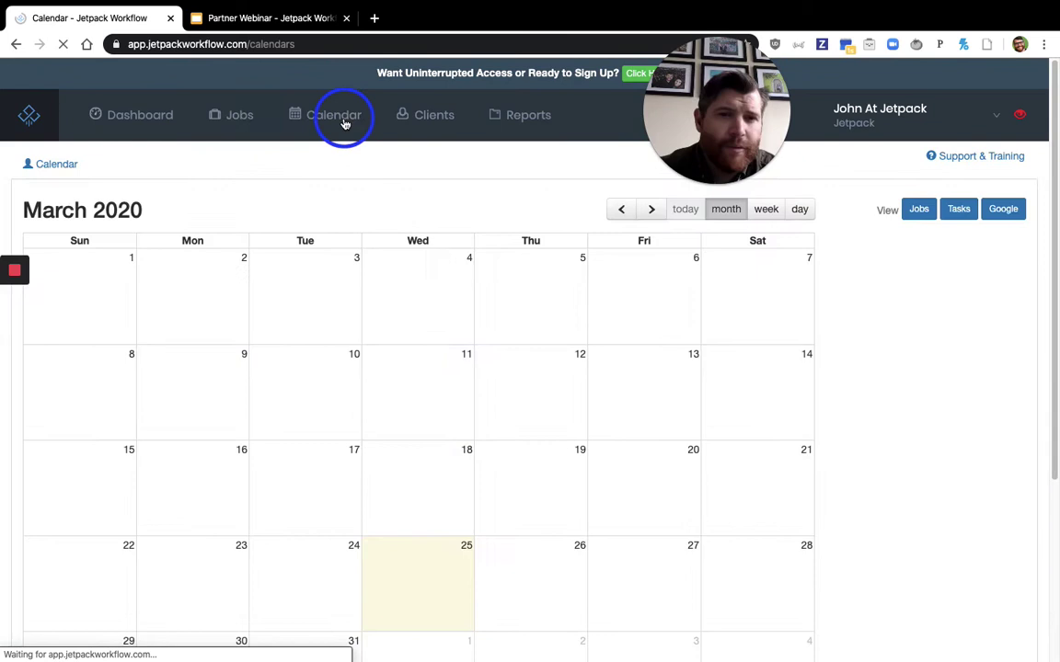
Step: In Clients, clear the old search and search 'ab' to select ABC Markets
click(434, 115)
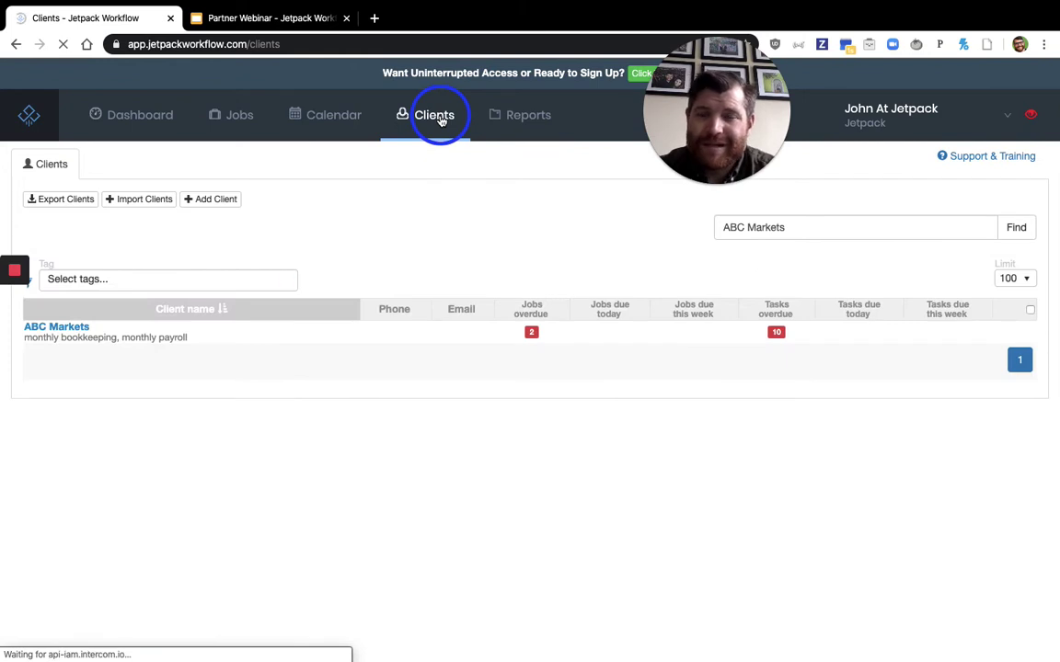
click(779, 230)
key(super+a)
key(BackSpace)
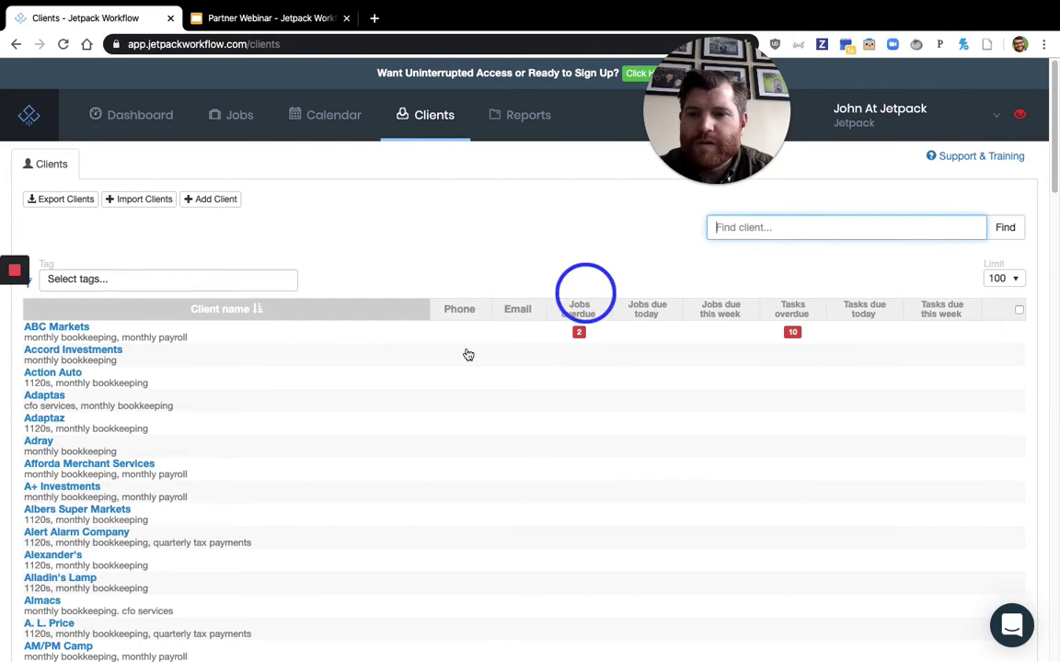
scroll(260, 450, down, 5)
scroll(261, 452, down, 20)
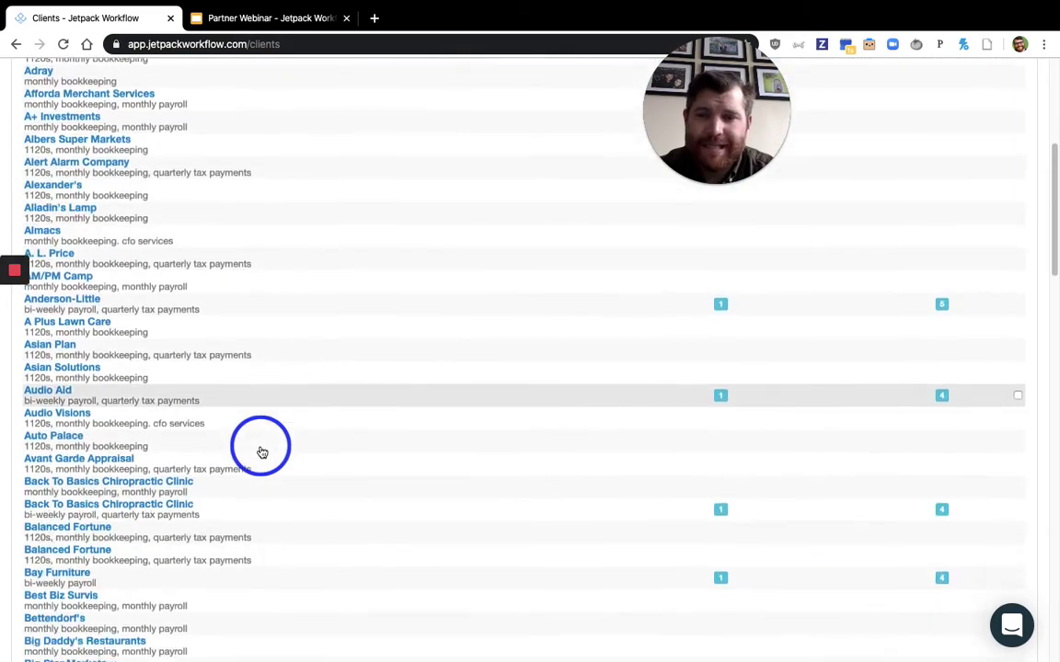
scroll(261, 451, up, 20)
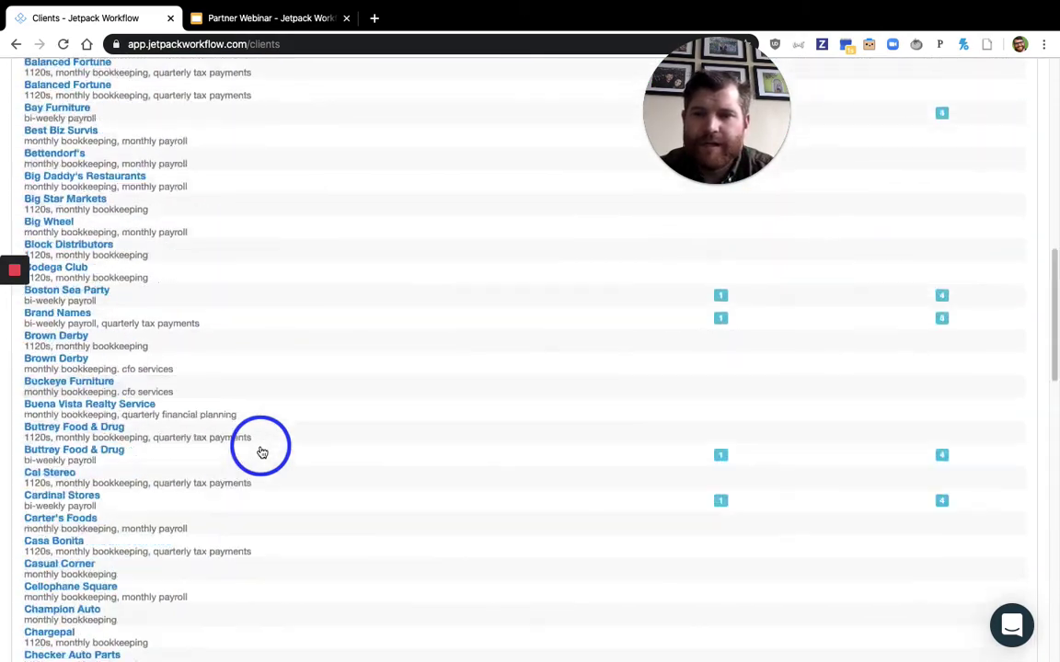
click(766, 231)
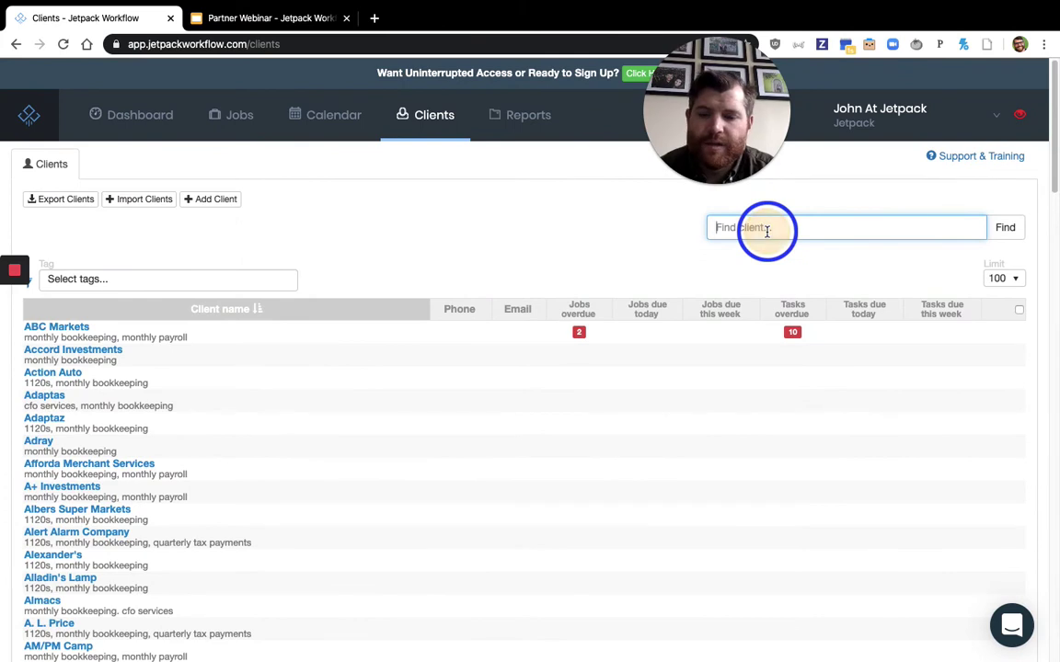
text(ab)
key(Return)
click(996, 114)
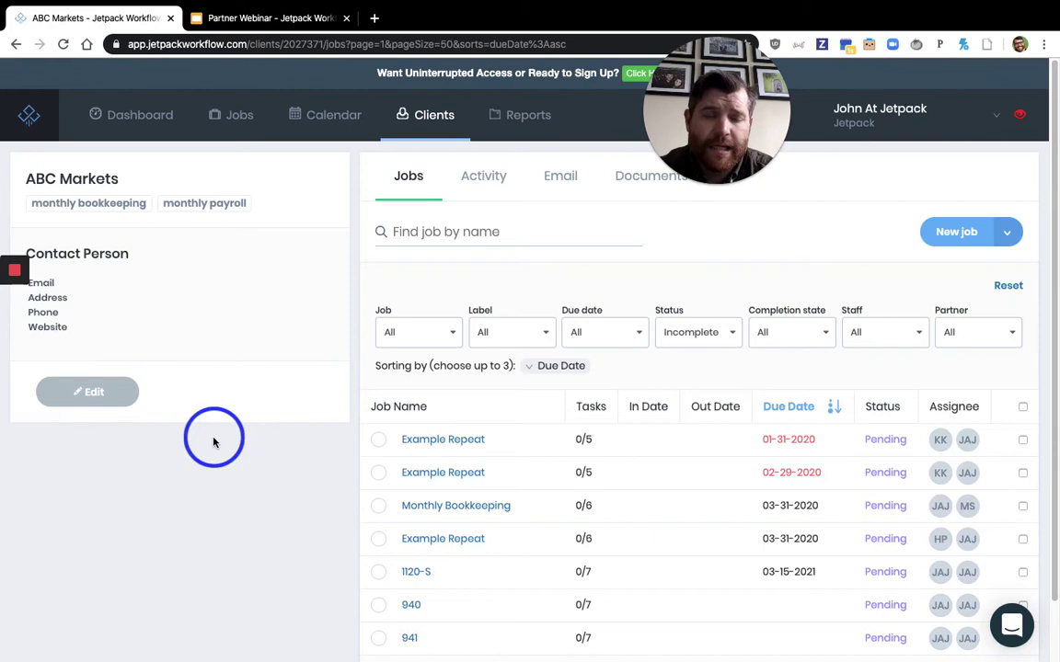
Step: Scroll ABC Markets' incomplete jobs, where two Example Repeat jobs from January and February are overdue
scroll(556, 570, down, 2)
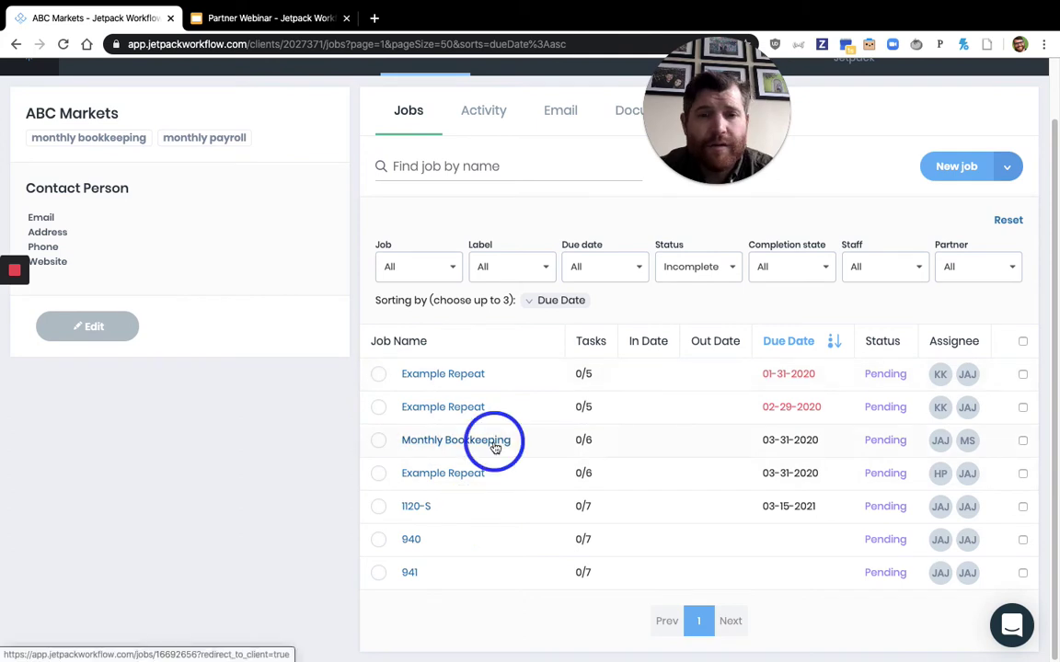
scroll(495, 448, up, 1)
scroll(495, 448, up, 1)
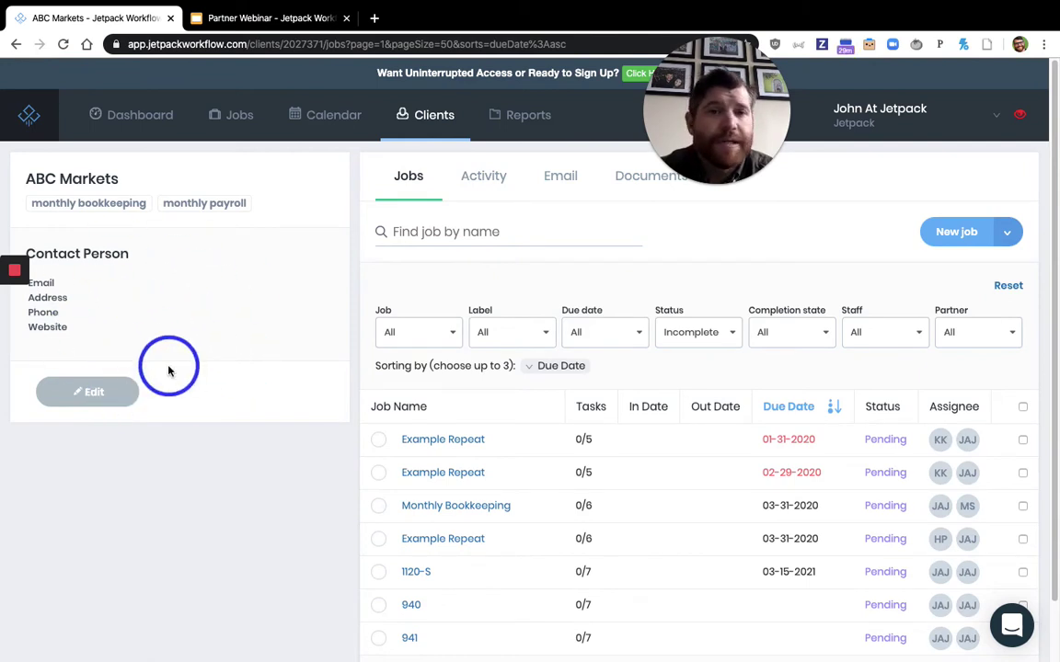
Step: Show the progress report for this month: 50 of 402 jobs and 276 of 2268 tasks complete
click(509, 131)
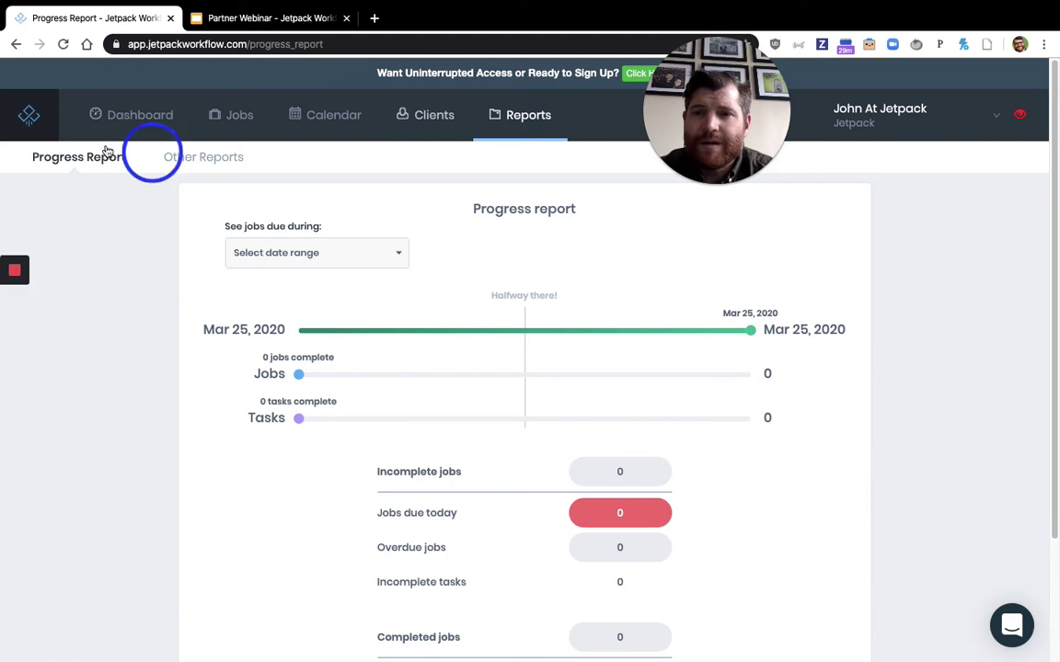
click(285, 267)
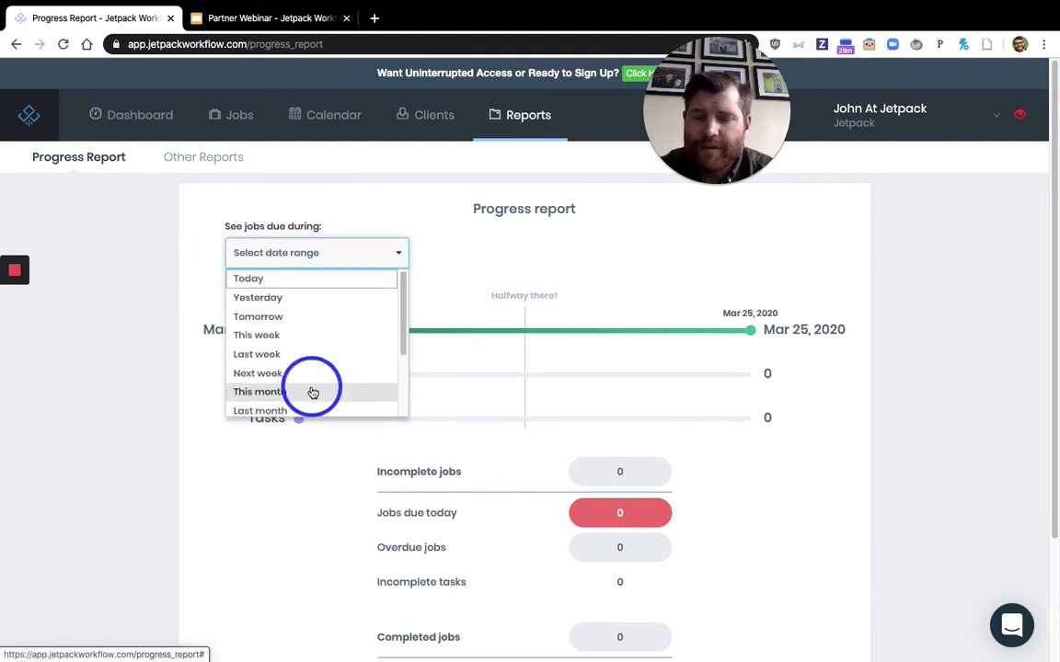
click(312, 393)
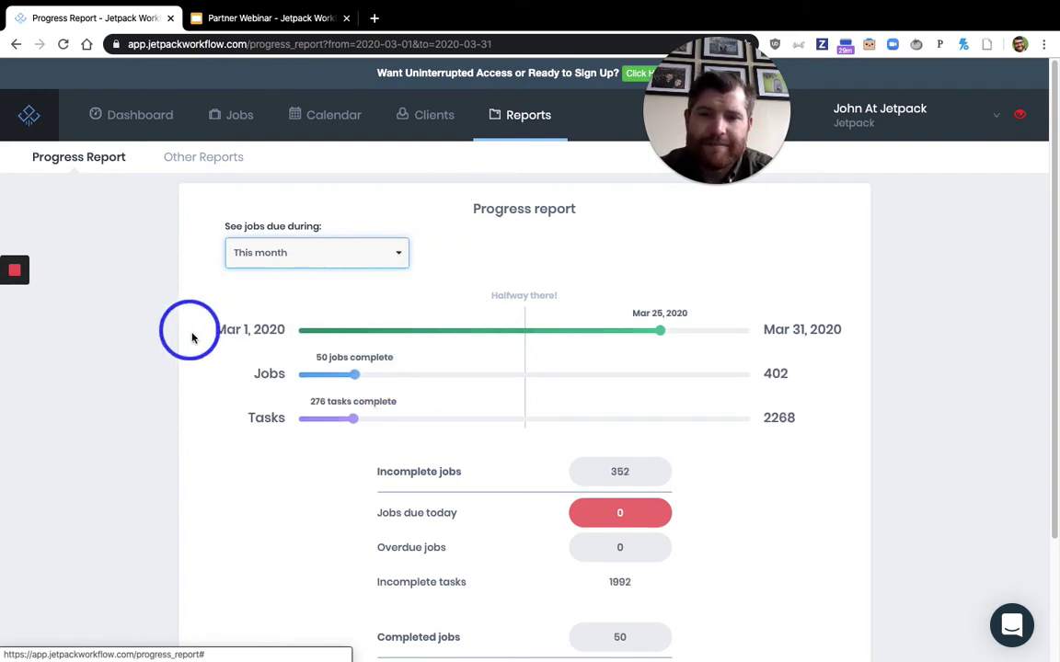
Step: Go to the Jobs list of incomplete jobs across all clients, sorted by due date
mouse_move(296, 339)
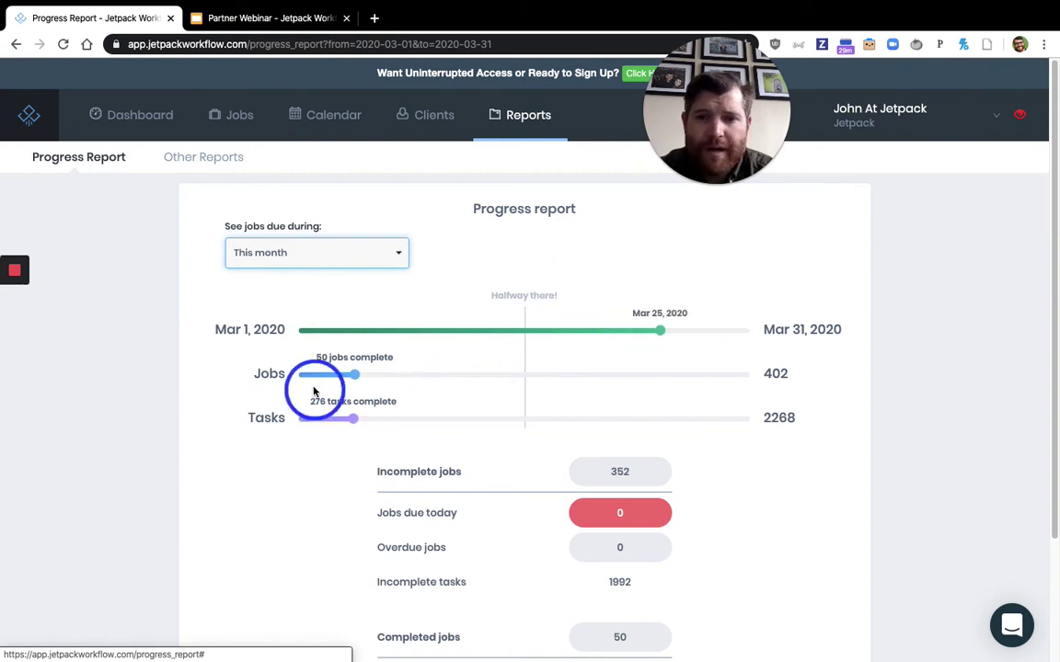
mouse_move(726, 394)
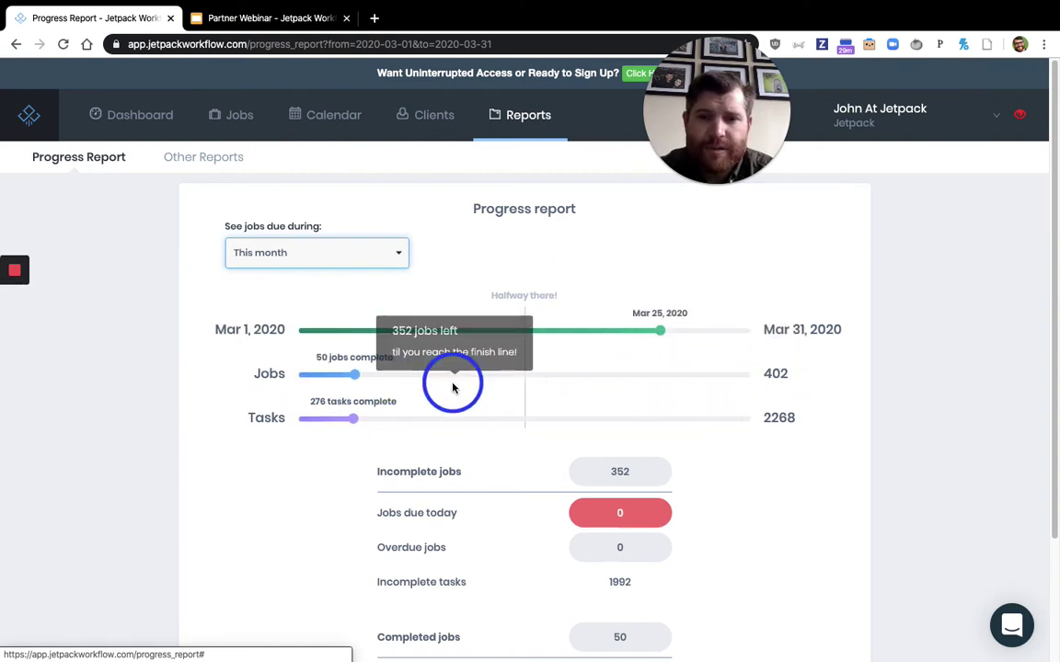
mouse_move(322, 376)
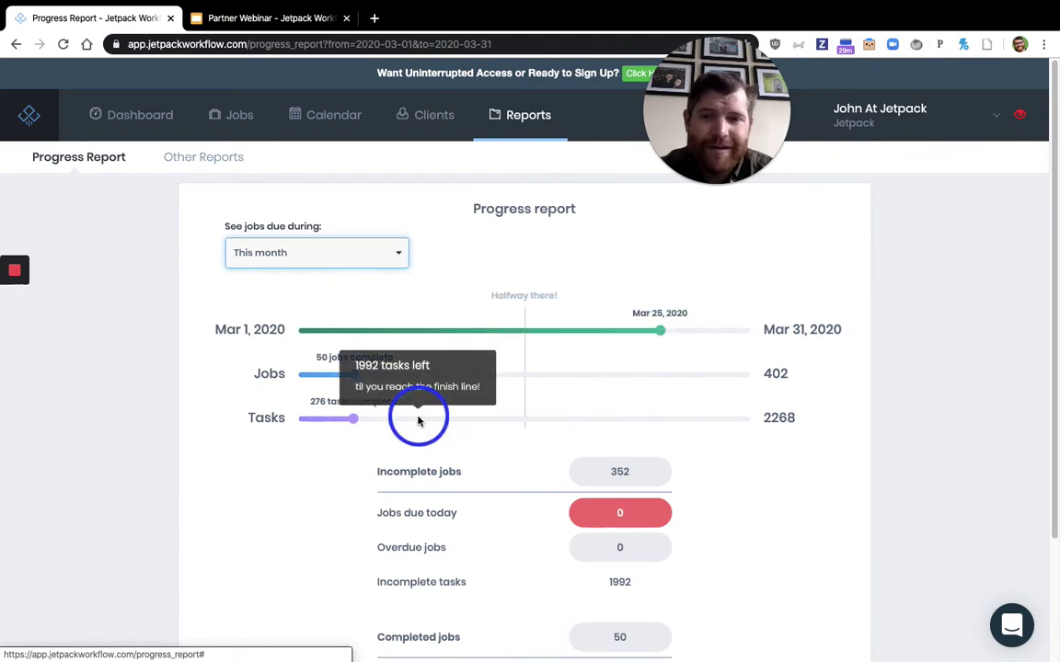
mouse_move(410, 425)
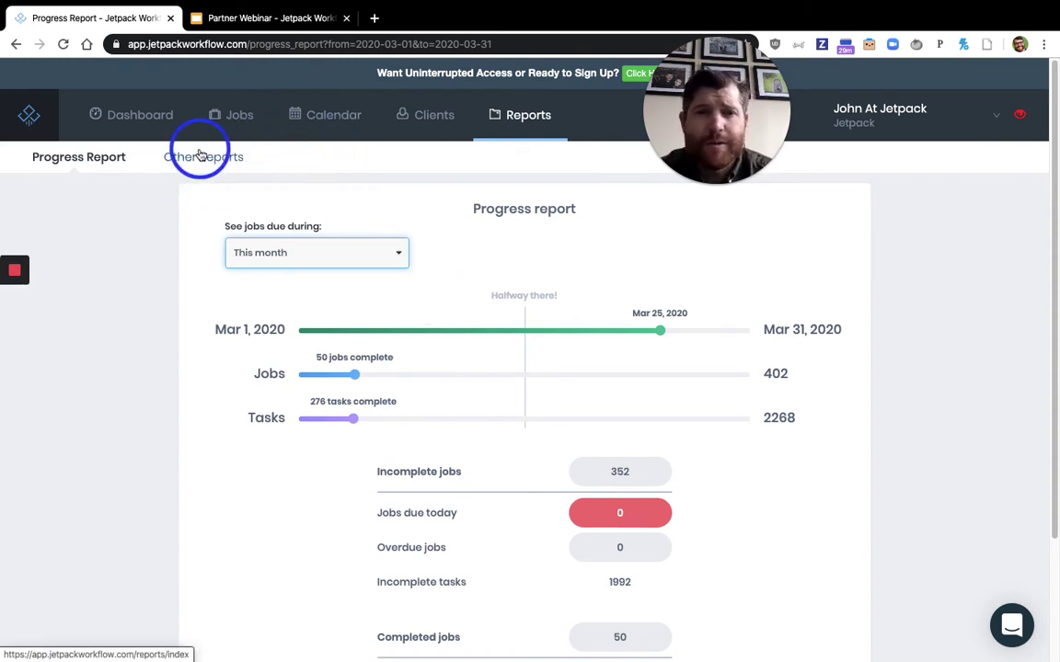
click(214, 114)
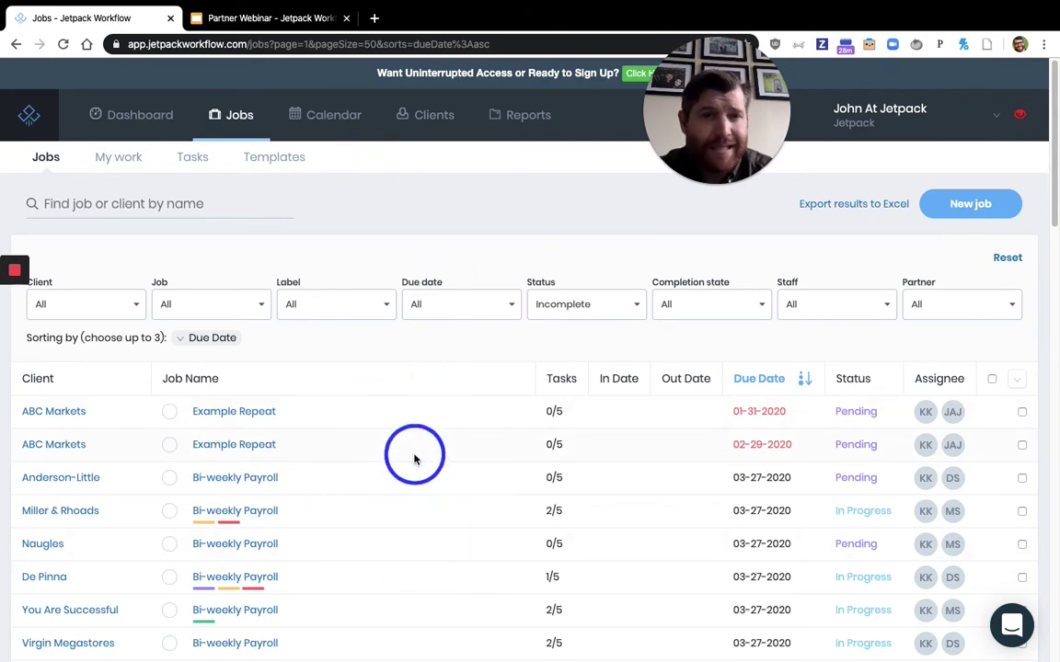
scroll(413, 460, down, 1)
scroll(414, 460, down, 2)
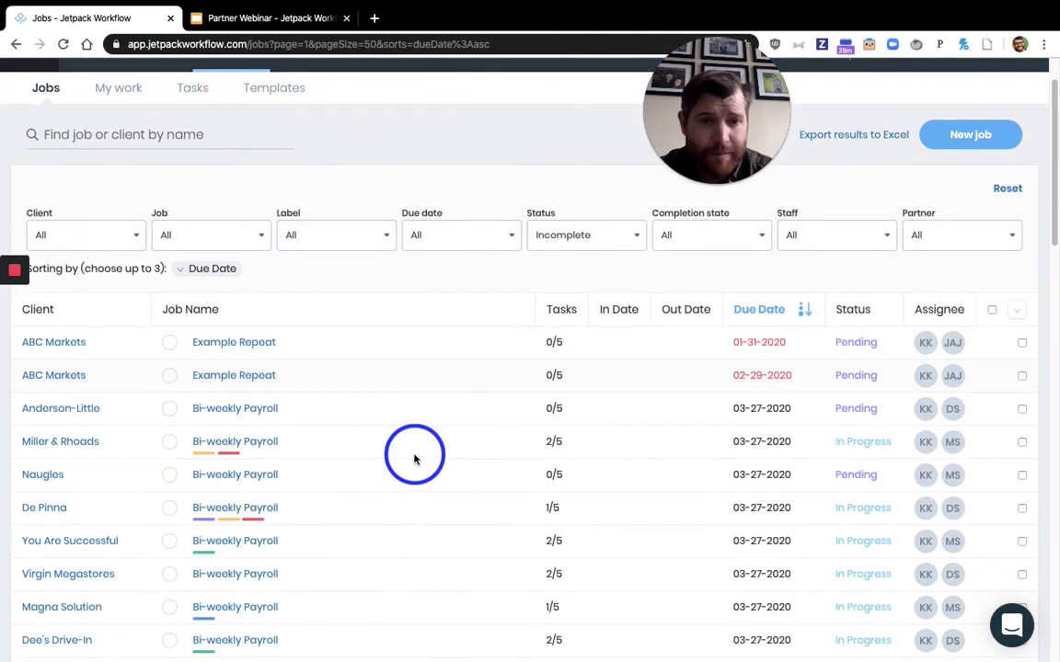
scroll(414, 460, down, 1)
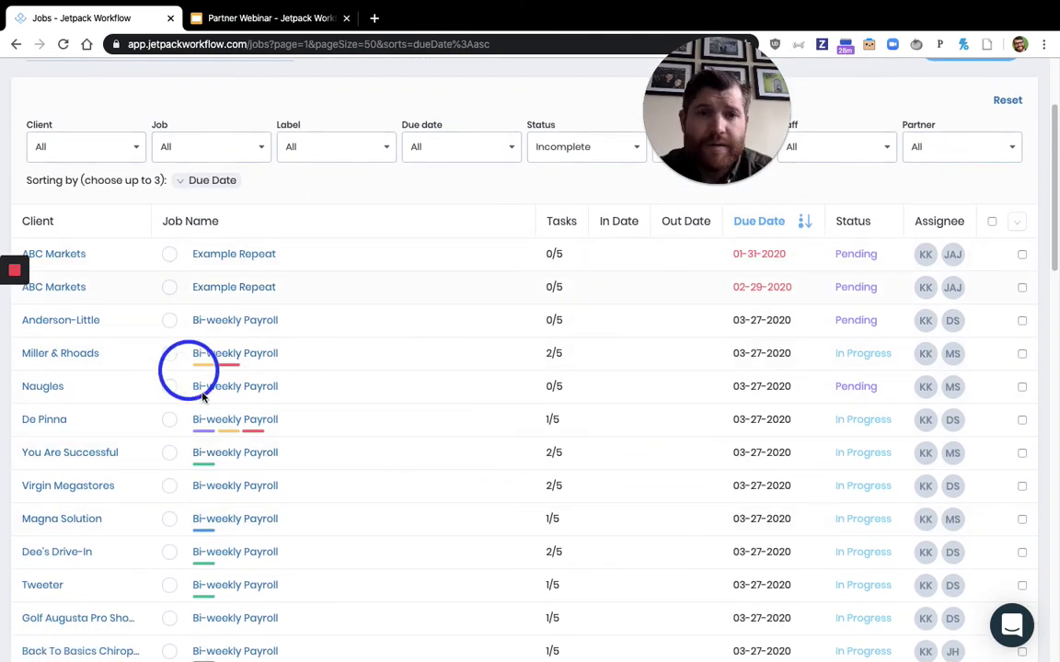
scroll(202, 395, up, 2)
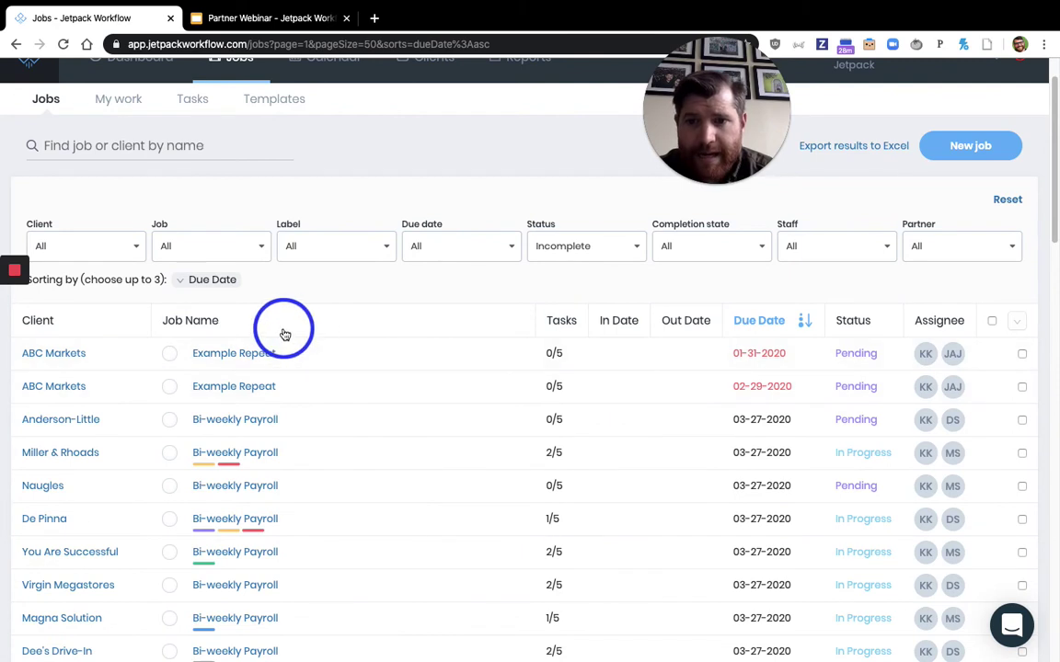
click(245, 460)
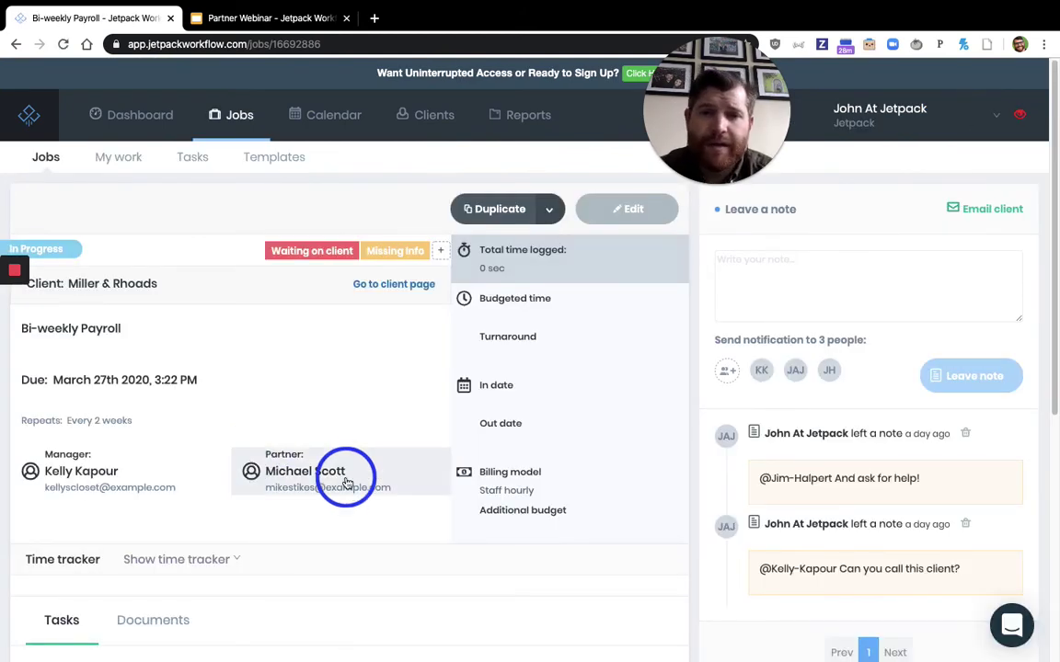
scroll(345, 478, down, 1)
scroll(348, 368, down, 1)
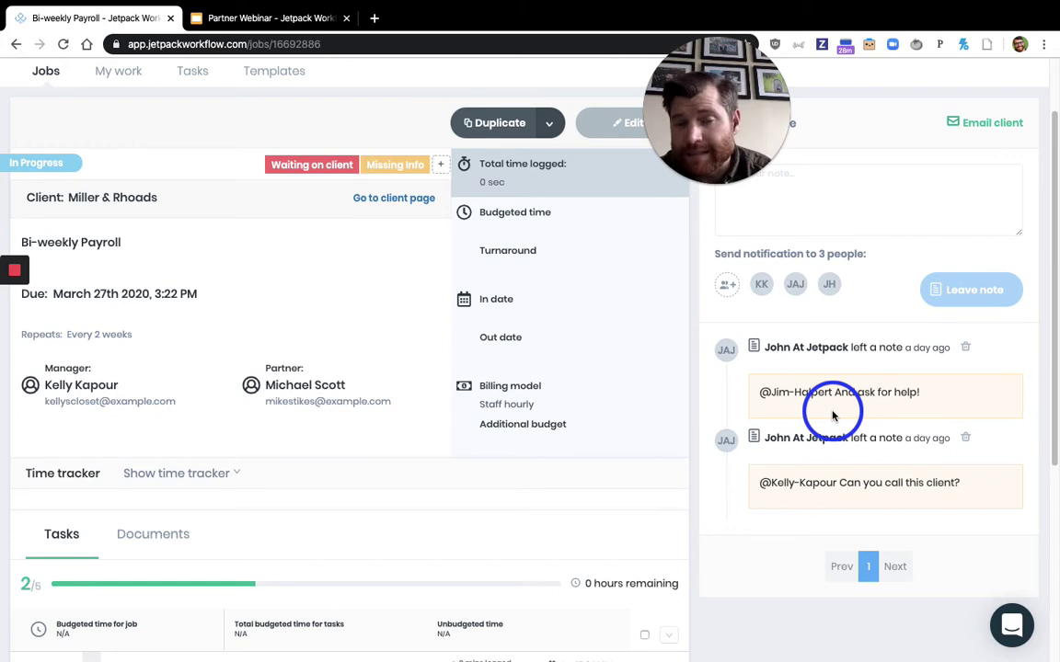
scroll(465, 383, down, 5)
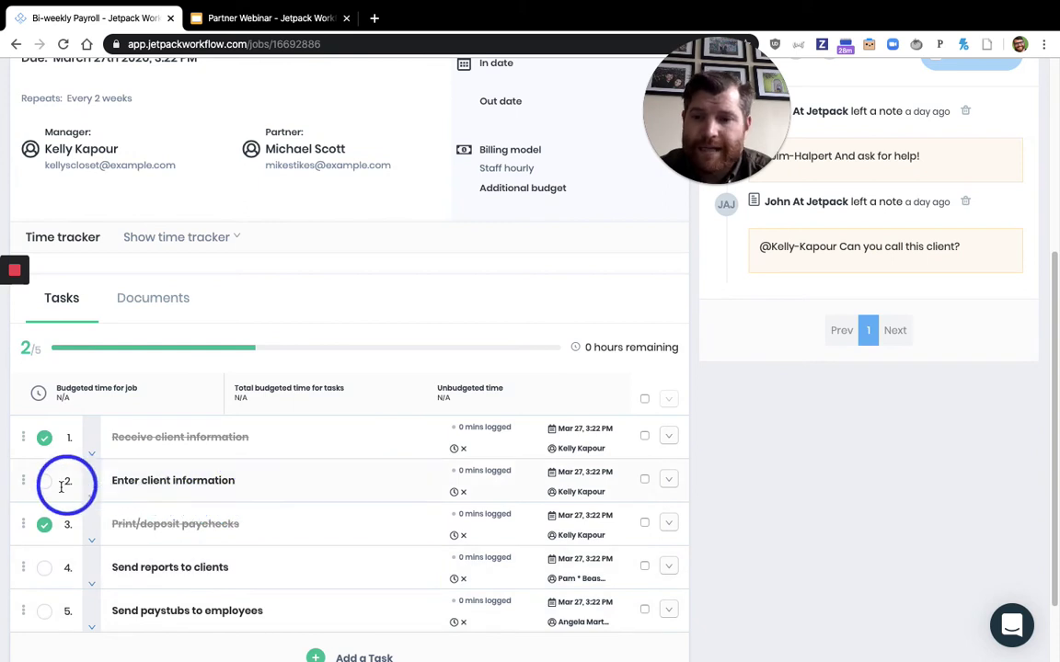
click(91, 542)
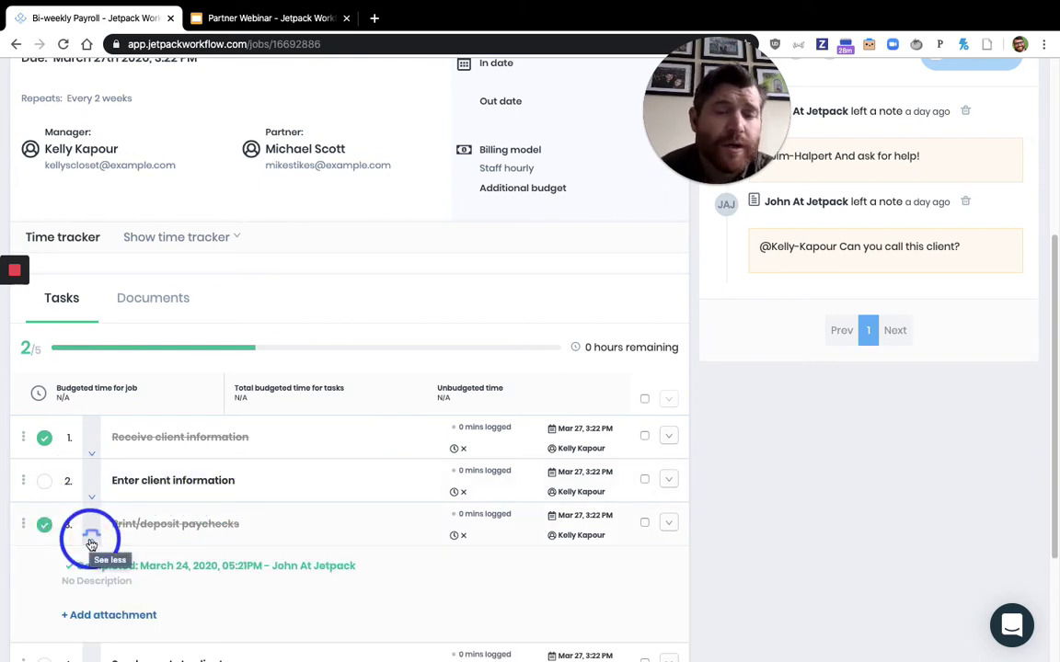
scroll(367, 525, up, 5)
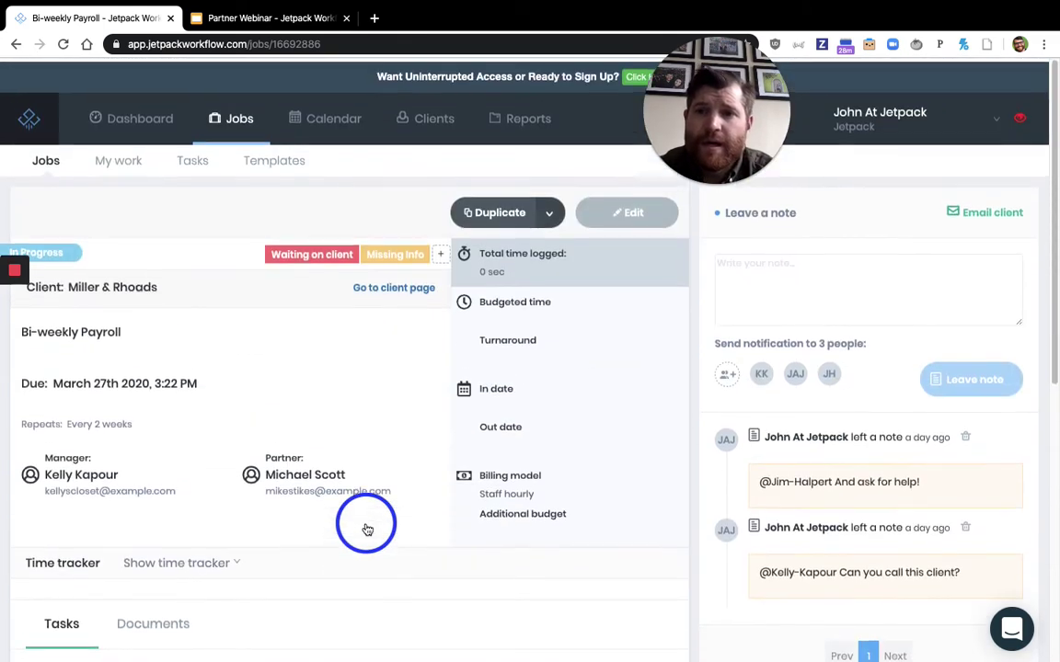
click(236, 130)
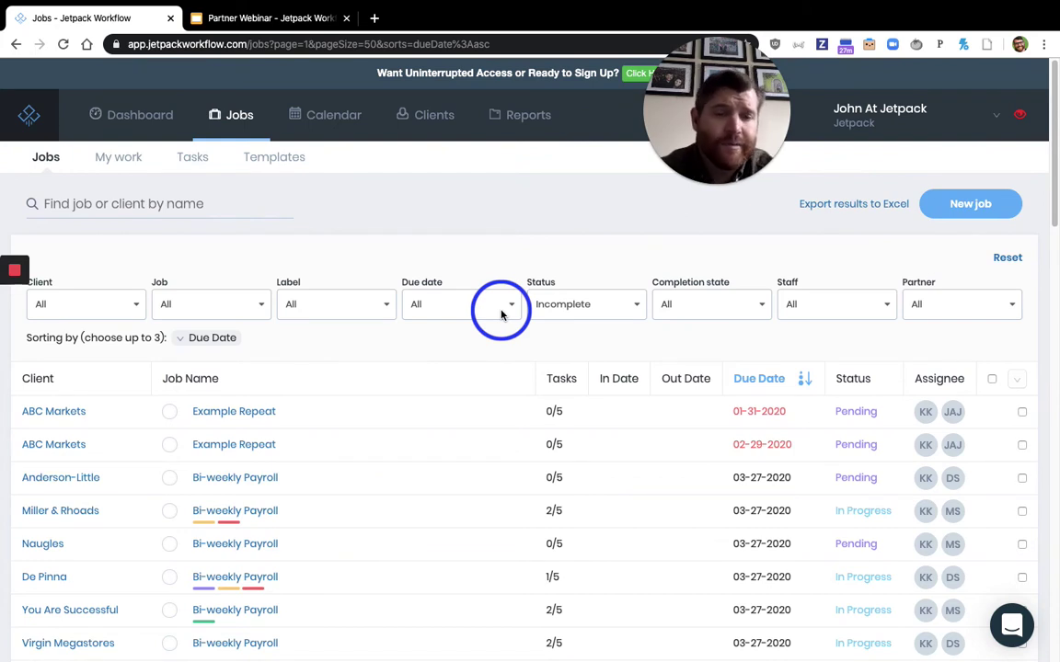
Step: Filter the Jobs list to a single staff member's jobs
click(856, 305)
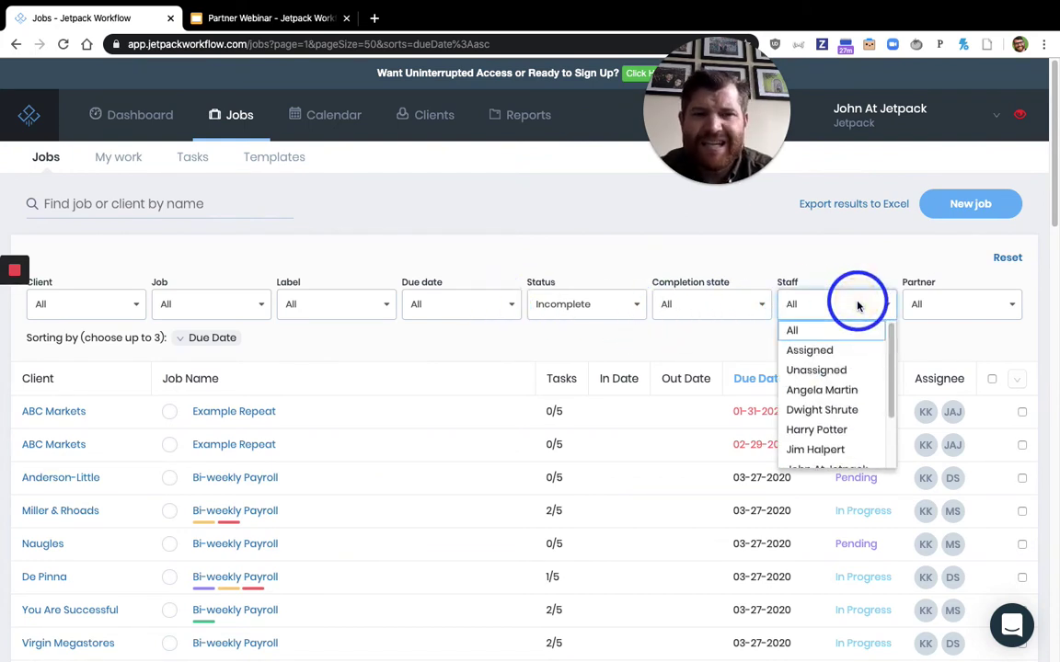
click(852, 396)
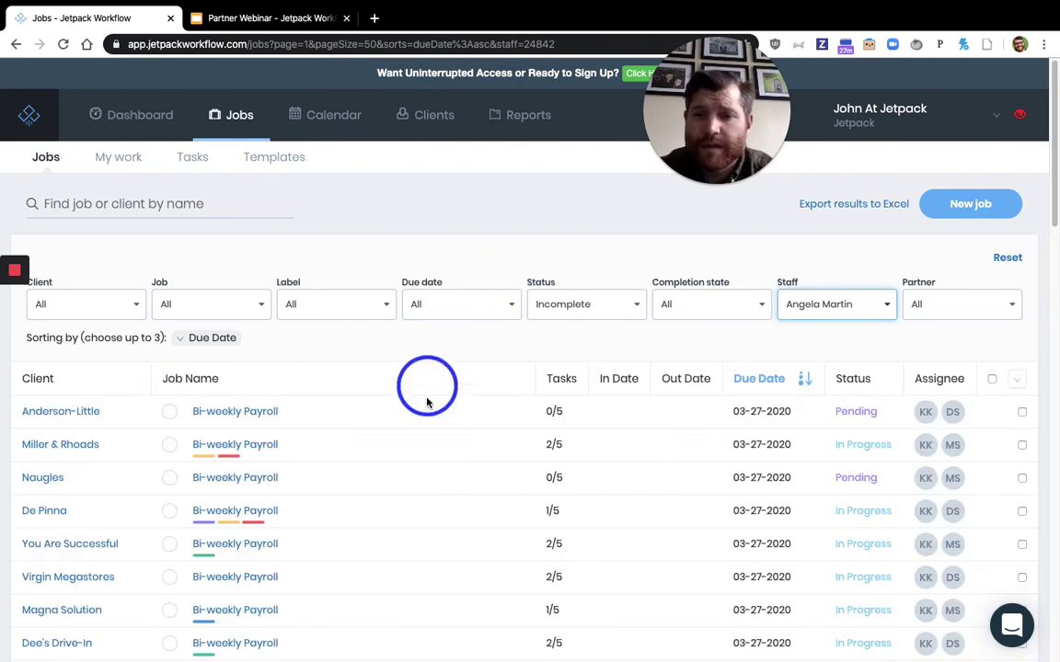
scroll(426, 396, down, 2)
scroll(440, 523, down, 2)
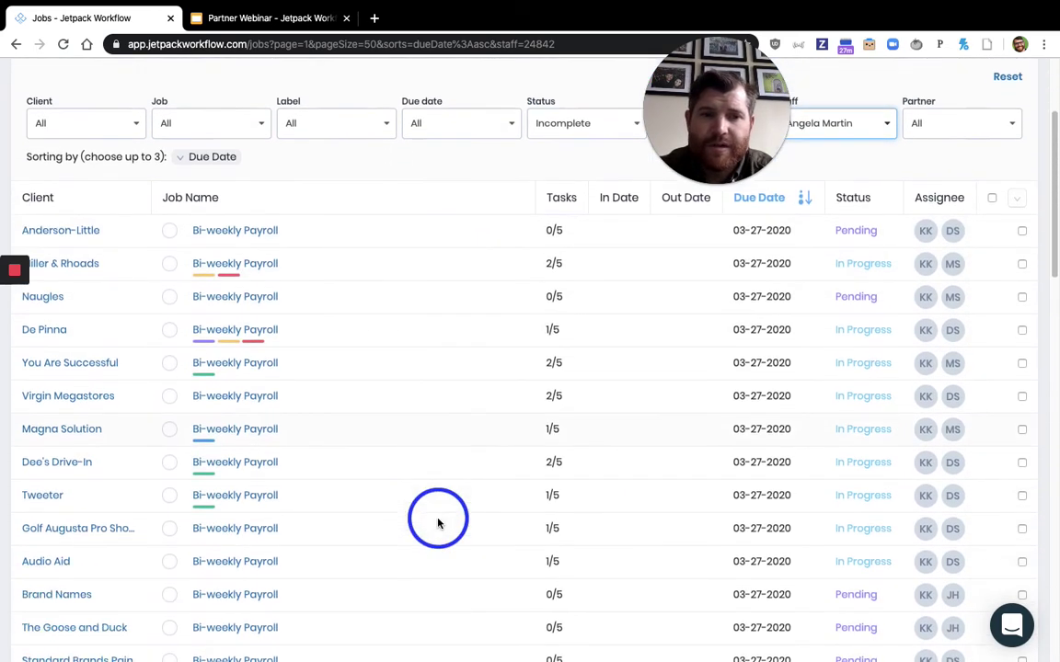
scroll(438, 520, up, 2)
scroll(438, 522, up, 2)
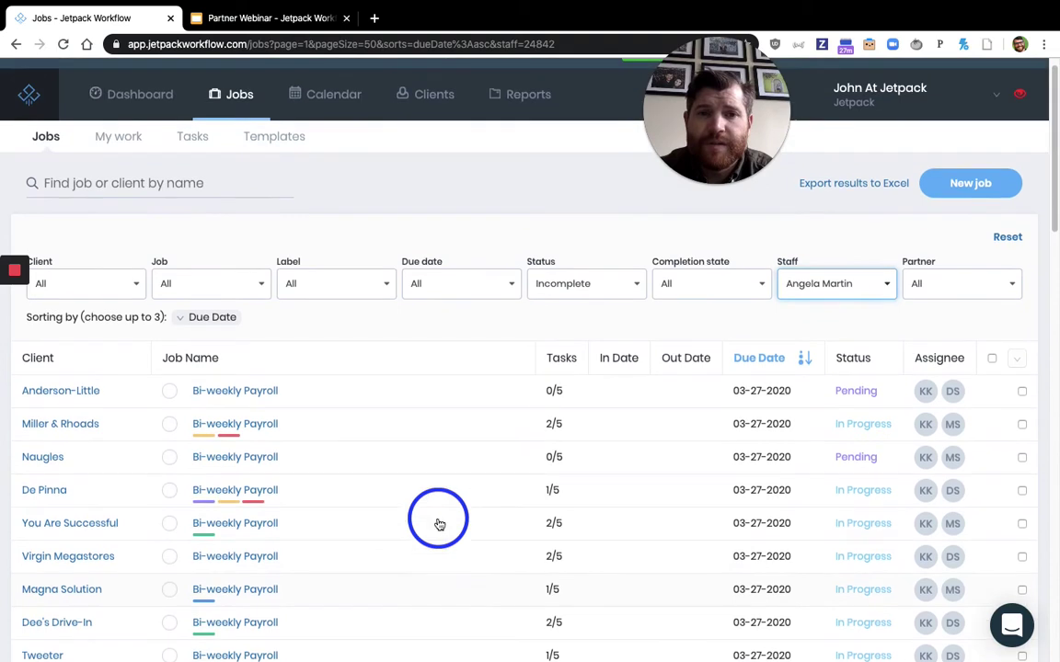
Step: Narrow the Due date filter to jobs due this month
click(472, 309)
scroll(478, 414, down, 1)
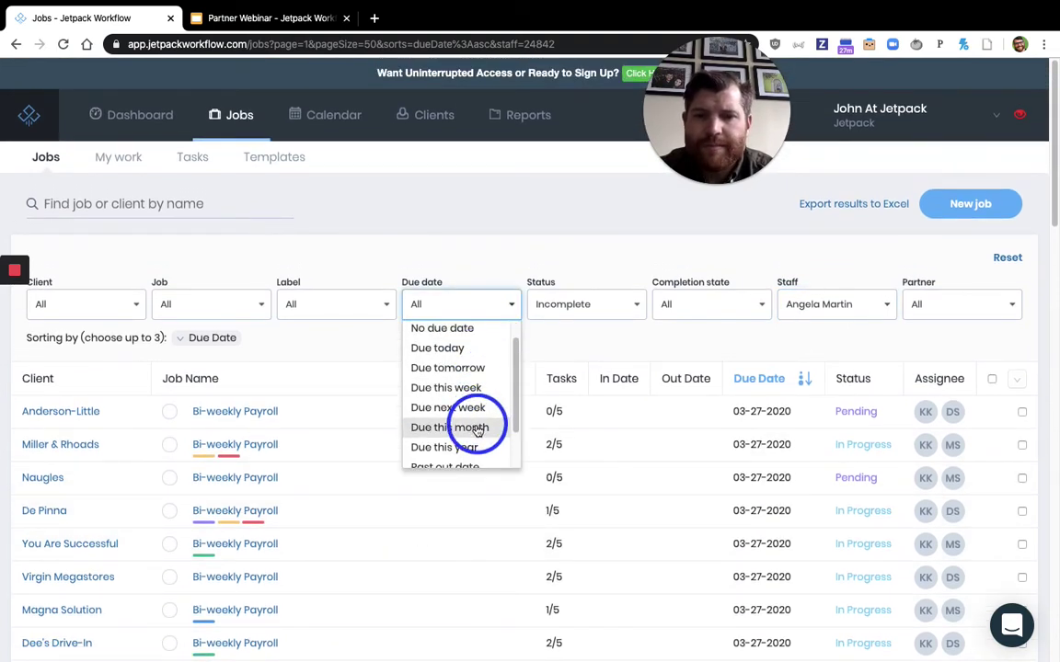
click(475, 428)
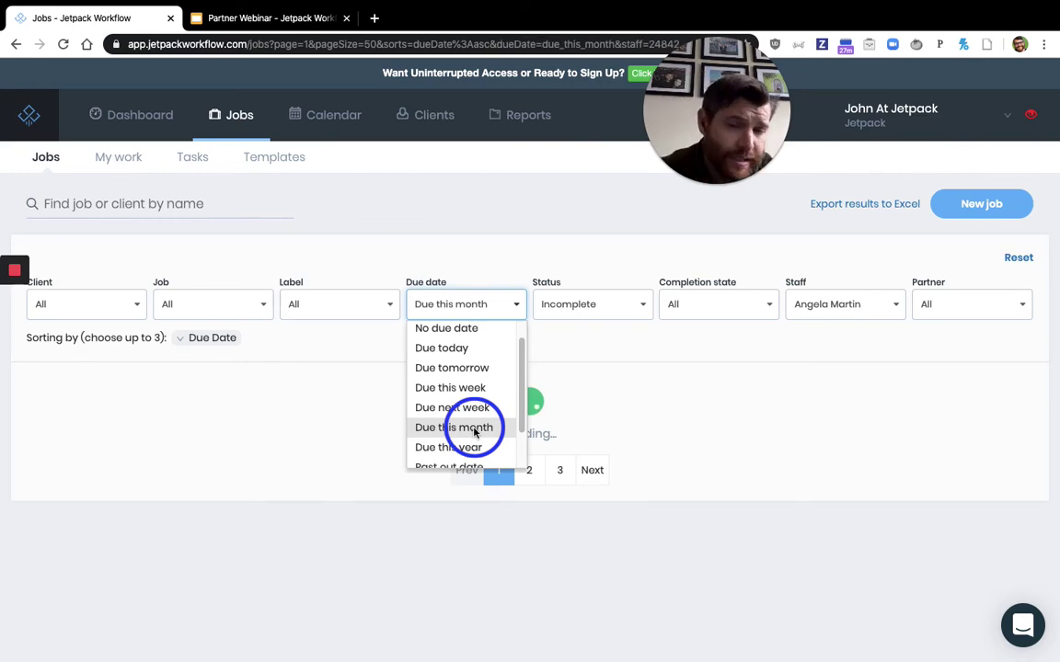
scroll(351, 497, down, 1)
scroll(351, 497, down, 1)
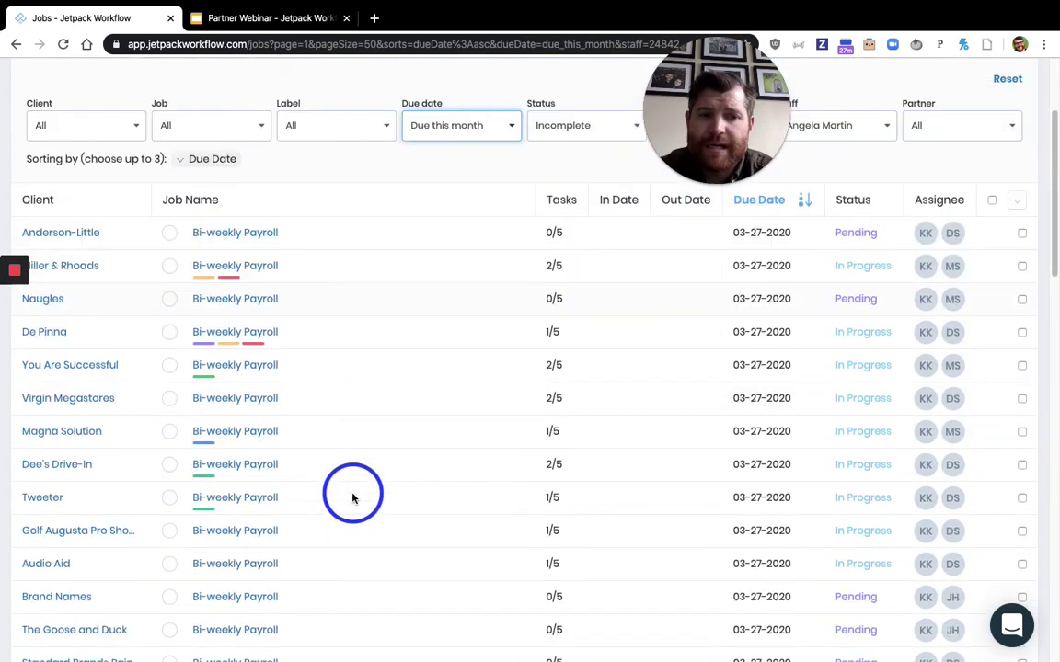
scroll(351, 498, up, 2)
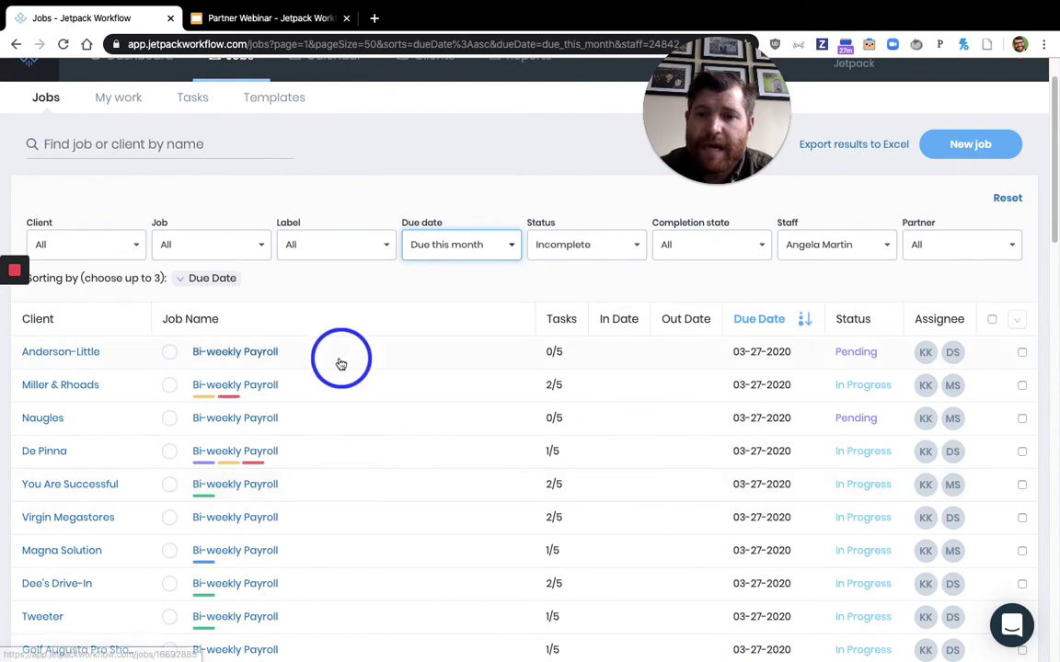
click(148, 163)
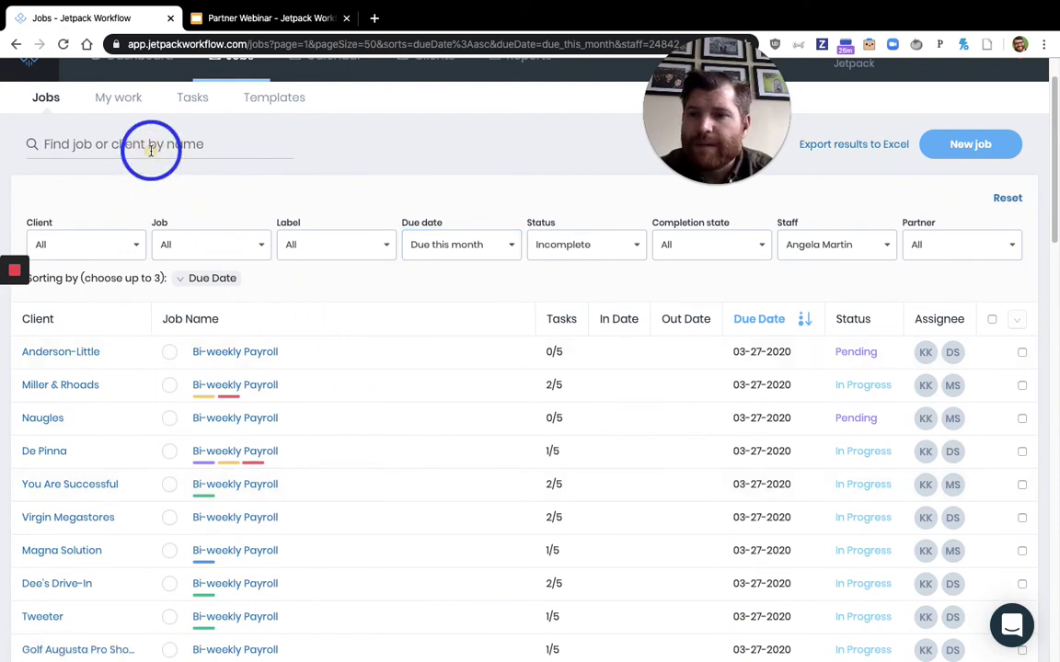
click(151, 149)
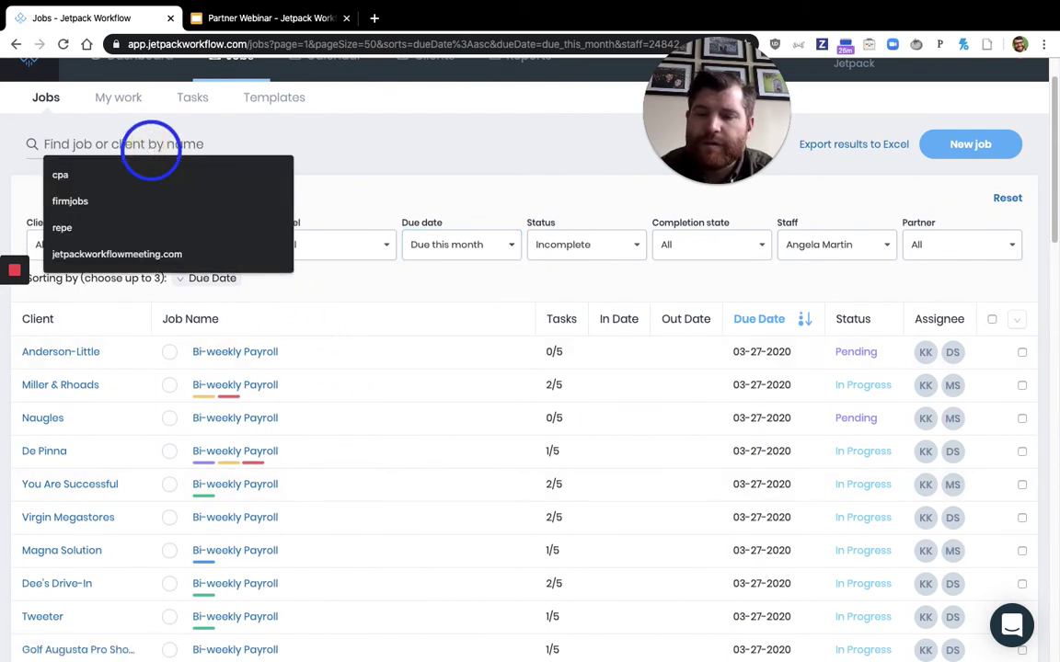
Step: Search the jobs list for the client Anderson-Little
text(andre)
key(BackSpace)
key(BackSpace)
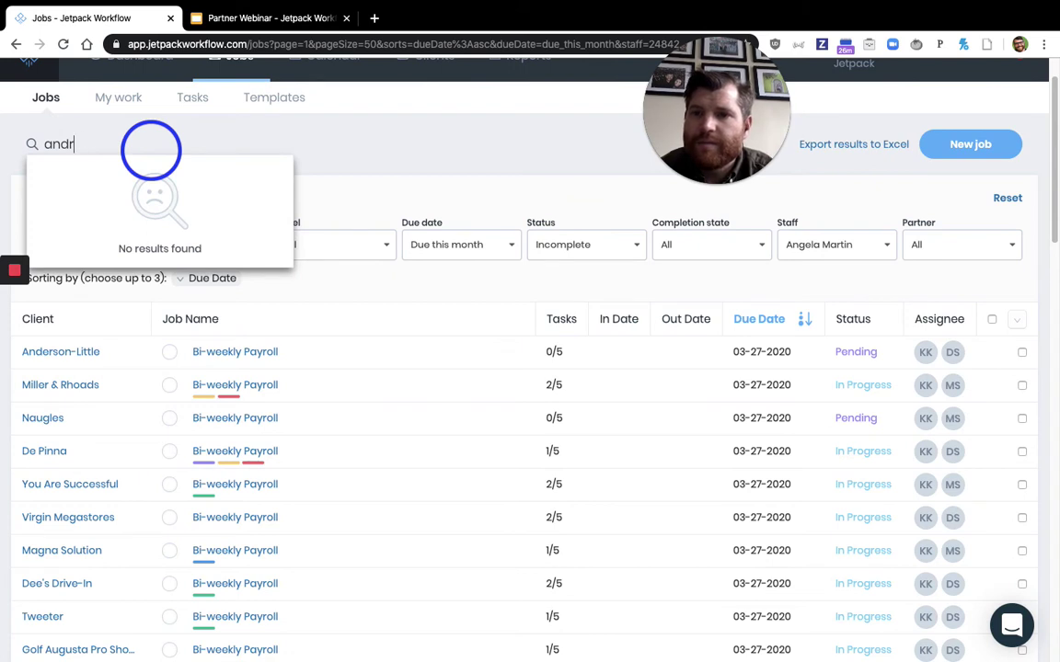
text(er)
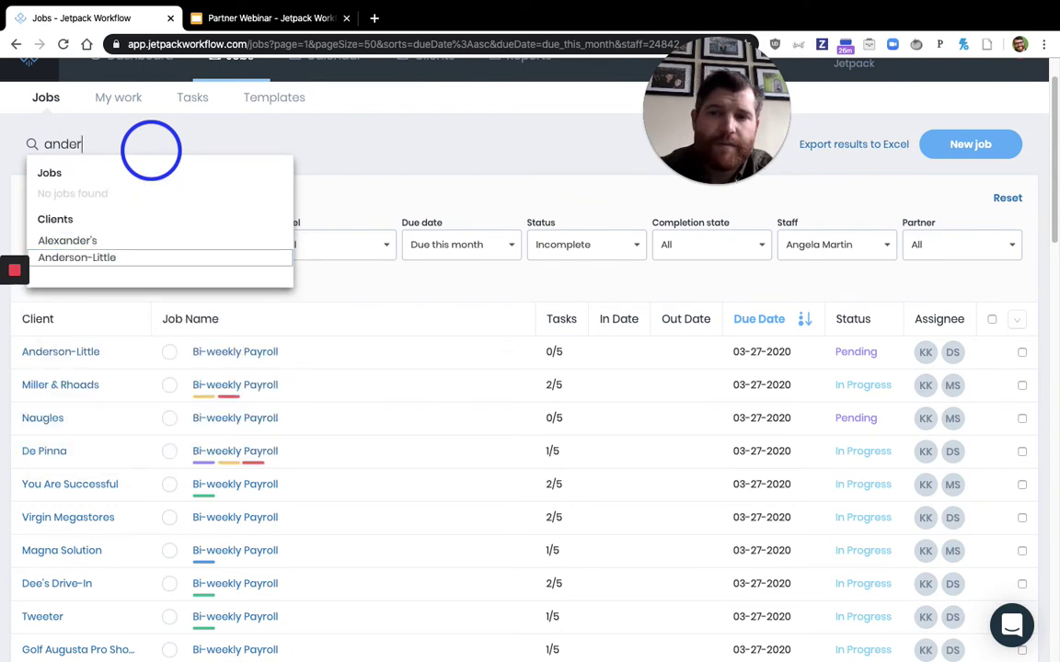
key(Return)
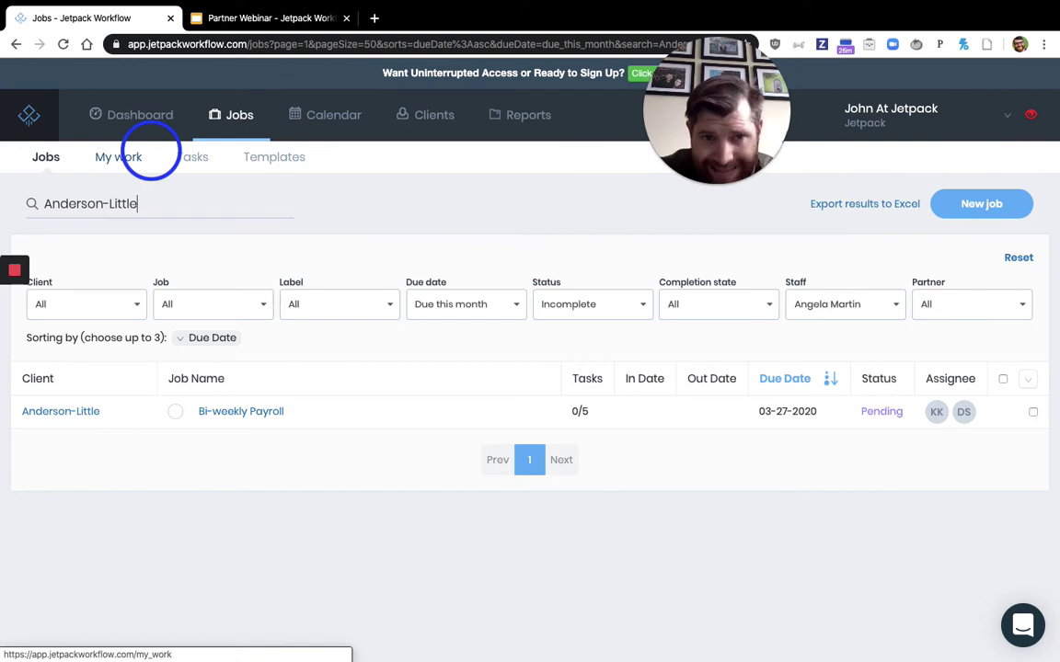
Step: Replace the search with 'Bi-weekly Payroll', leaving only those jobs due 03-27-2020
click(138, 201)
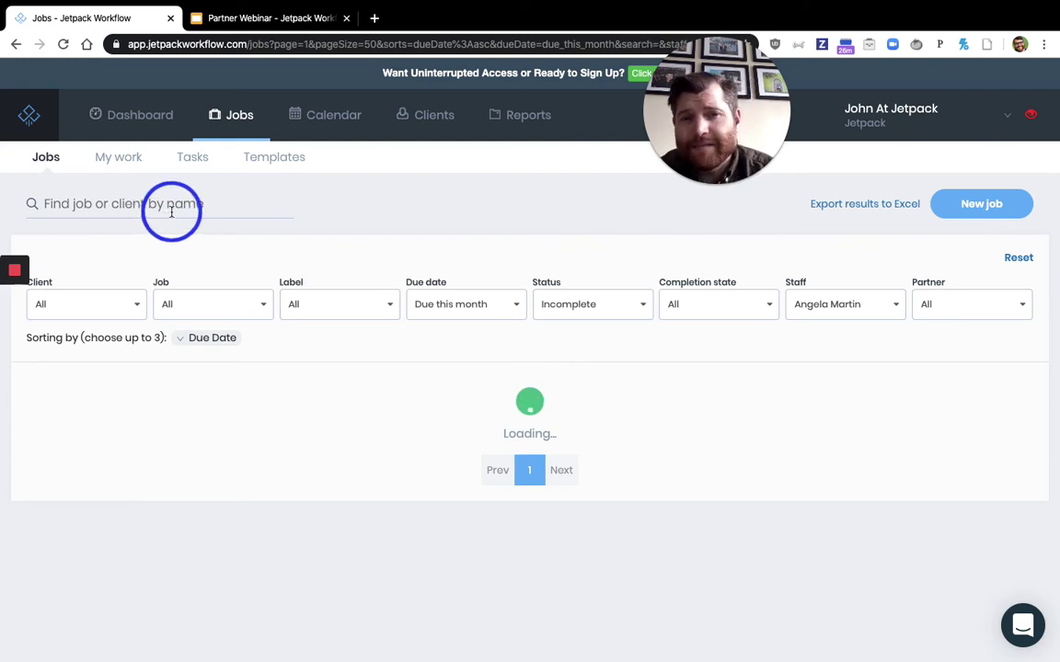
text(bi)
click(114, 253)
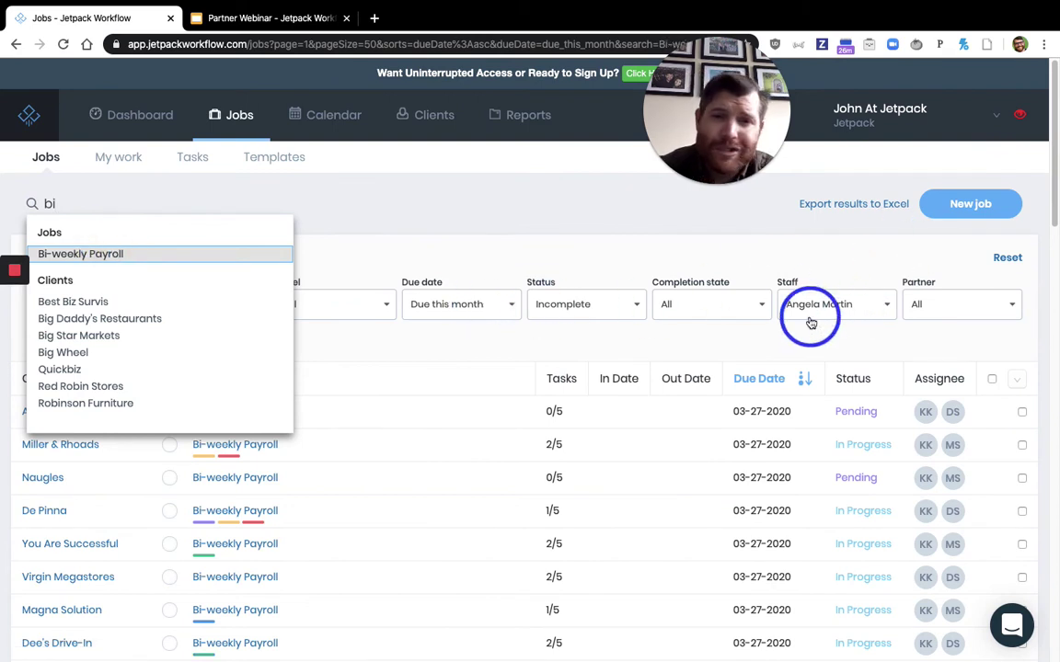
click(256, 253)
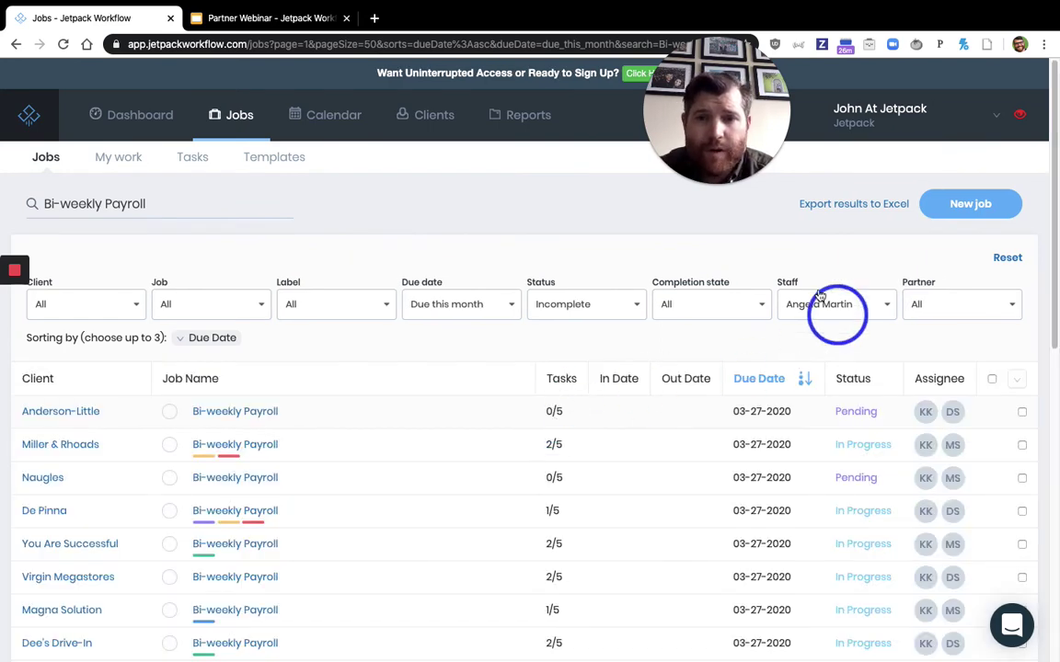
scroll(462, 515, down, 2)
scroll(463, 515, down, 5)
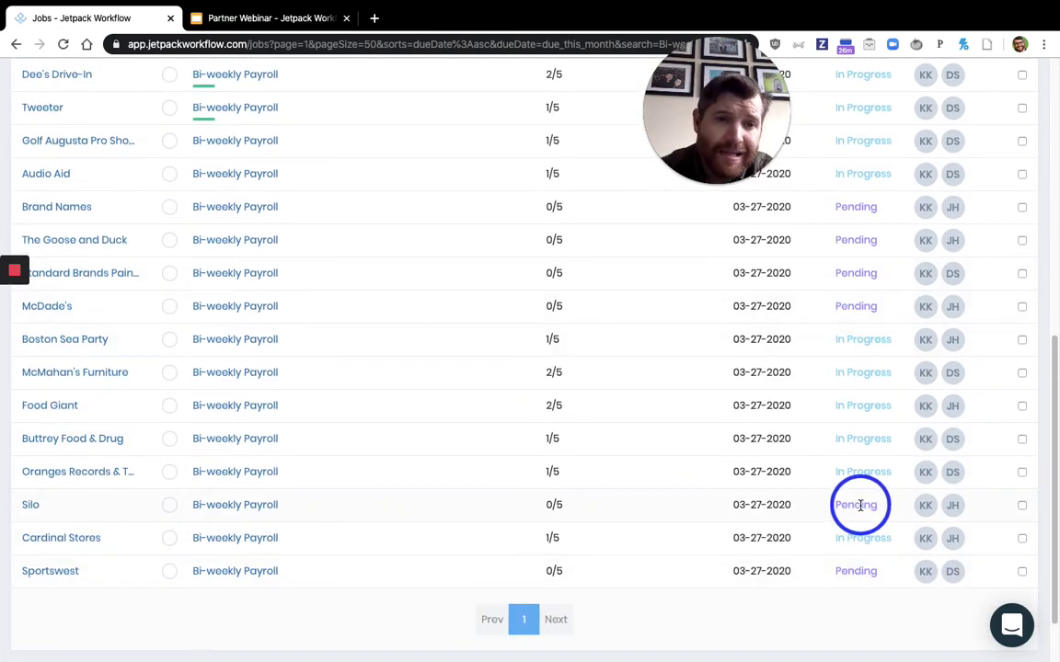
scroll(886, 527, up, 1)
scroll(887, 527, up, 5)
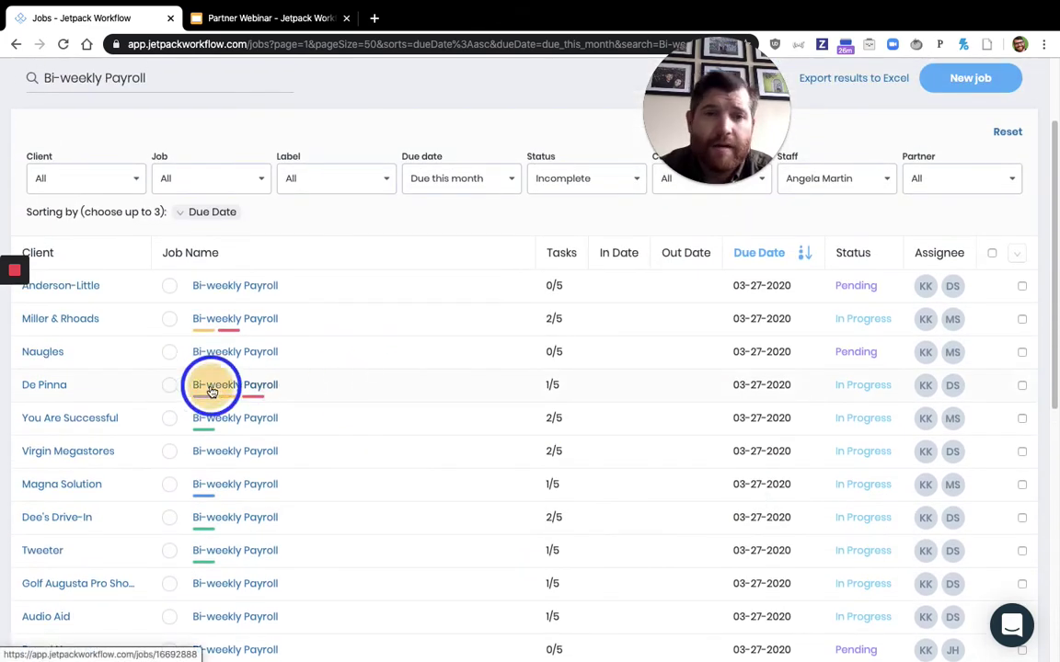
Step: Open De Pinna's Bi-weekly Payroll job and complete Enter client information and Receive client information
click(210, 390)
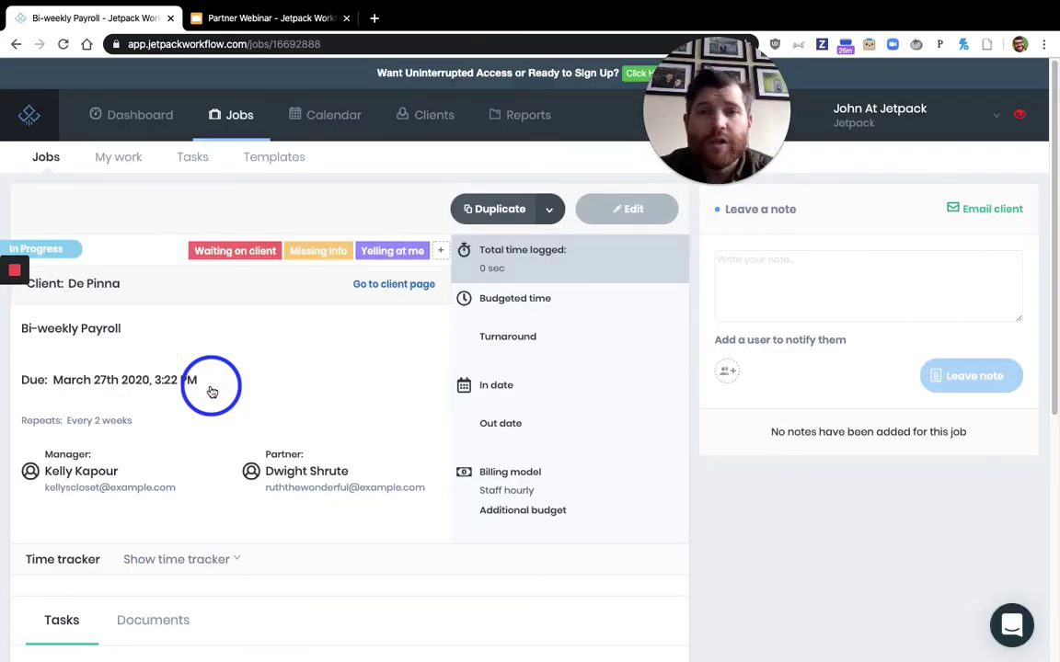
scroll(210, 391, down, 5)
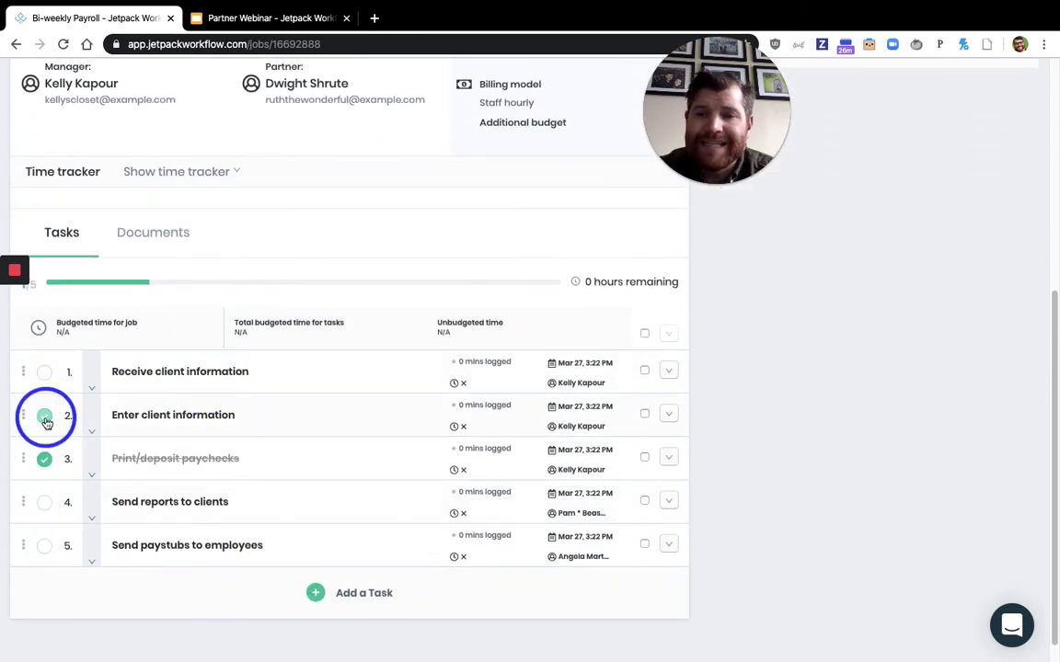
click(45, 419)
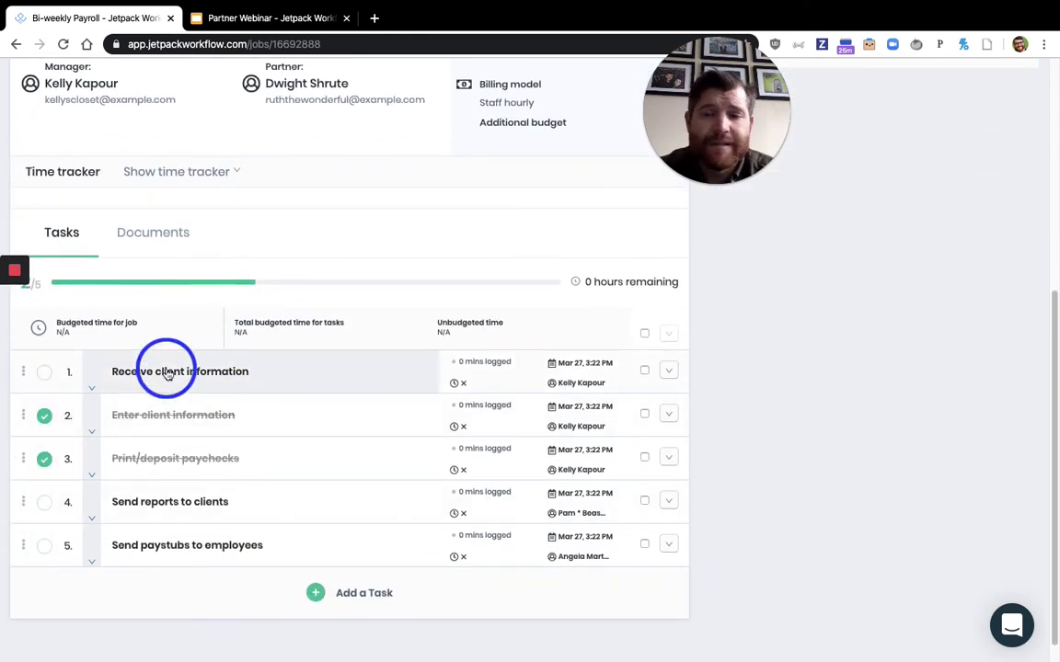
click(44, 371)
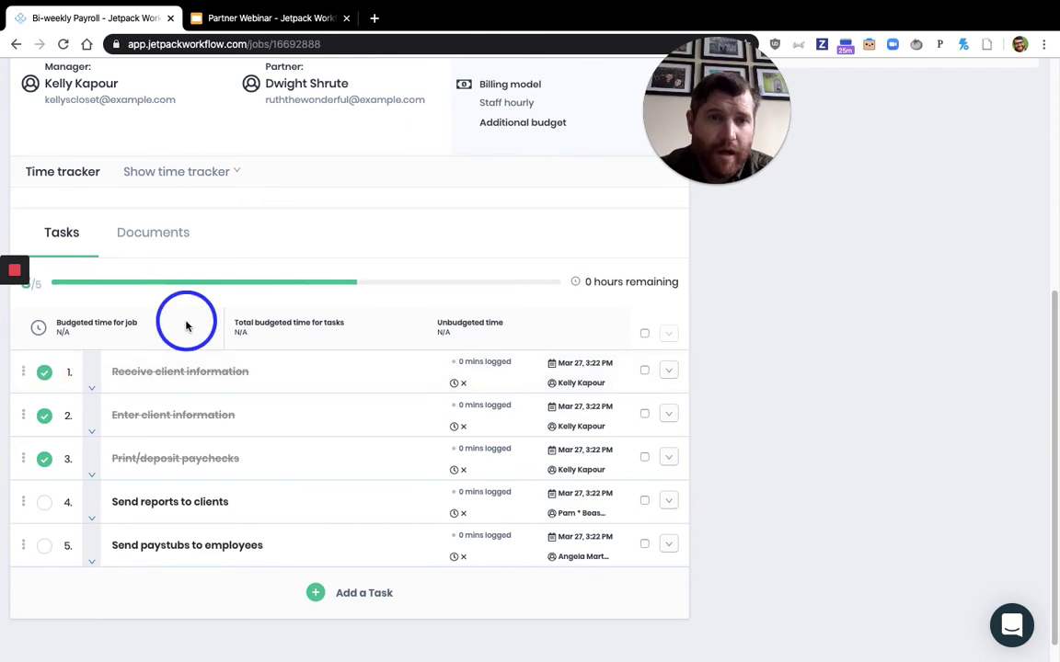
scroll(186, 325, up, 6)
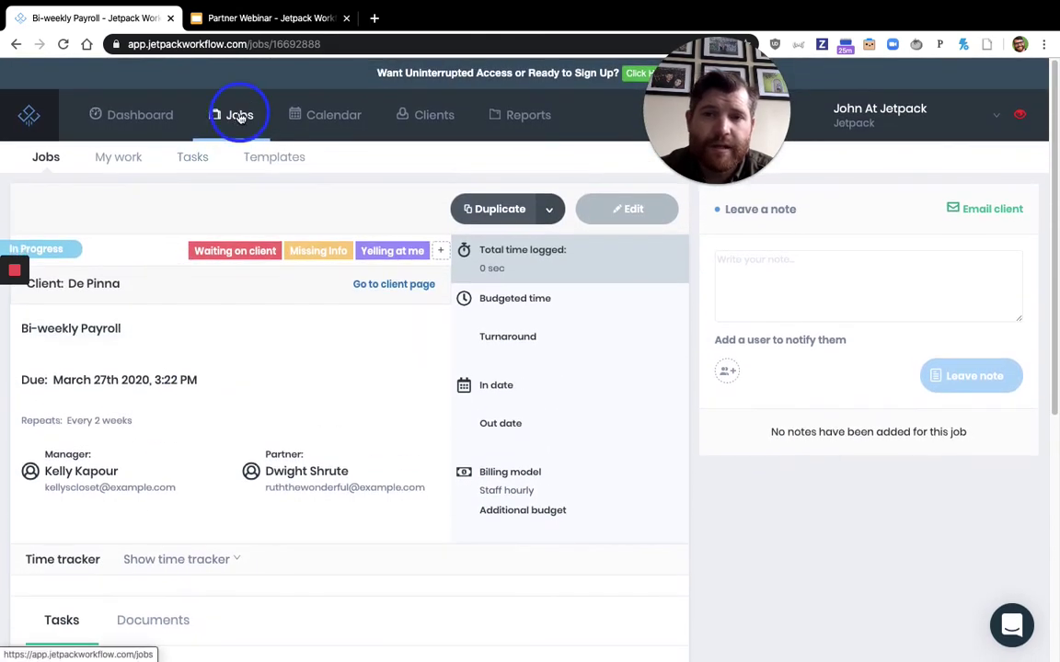
Step: Reset the Jobs list filters and search 'Example Repeat', showing three ABC Markets jobs due January to March 2020
click(240, 115)
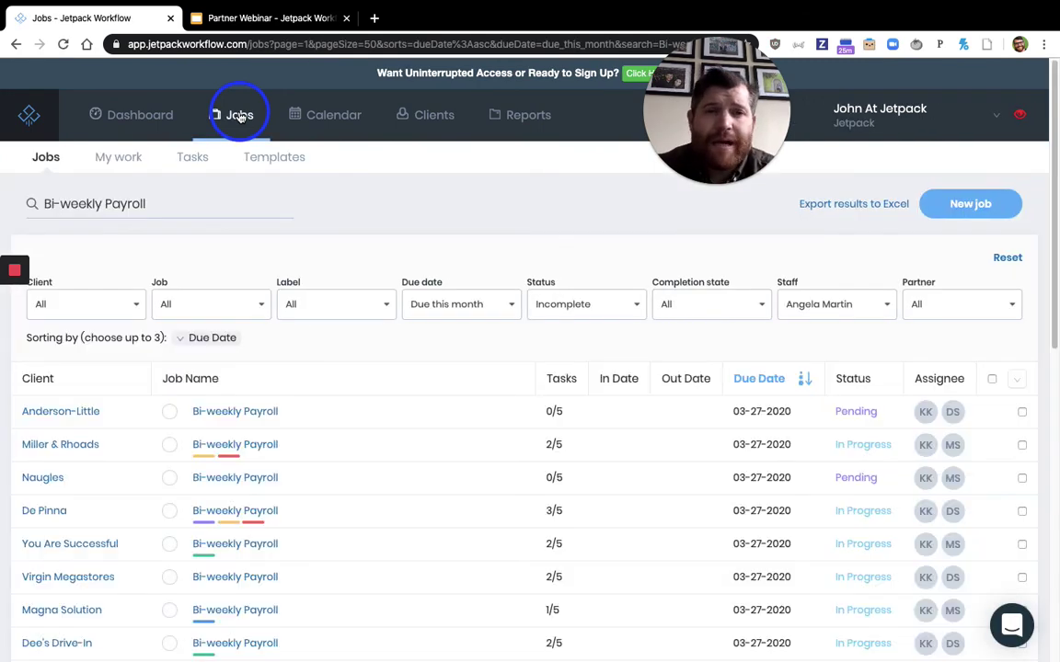
click(1006, 261)
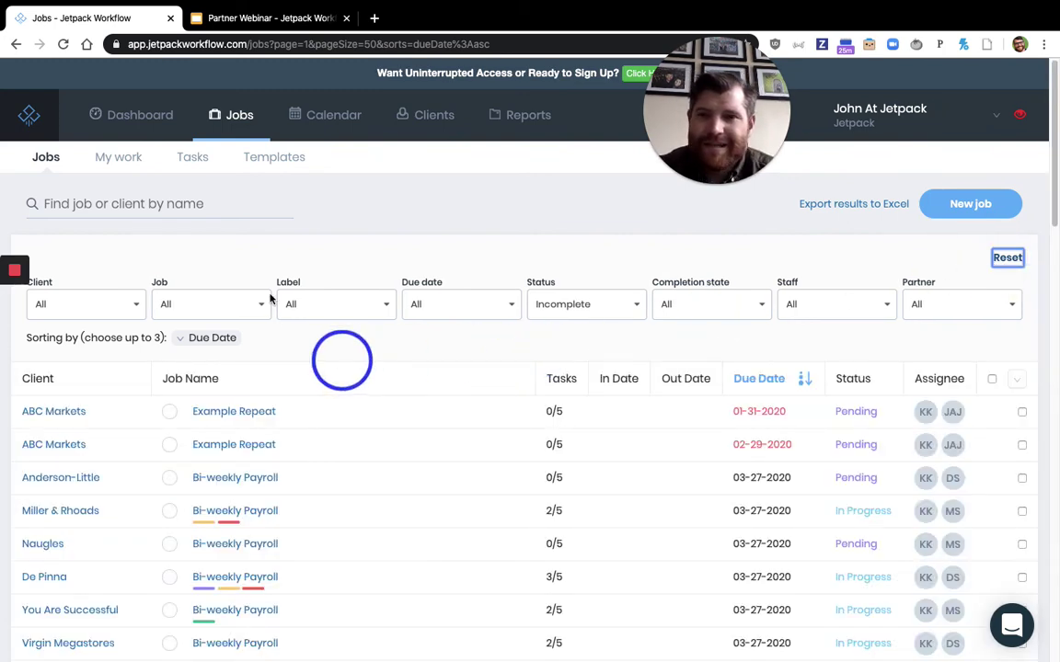
click(176, 206)
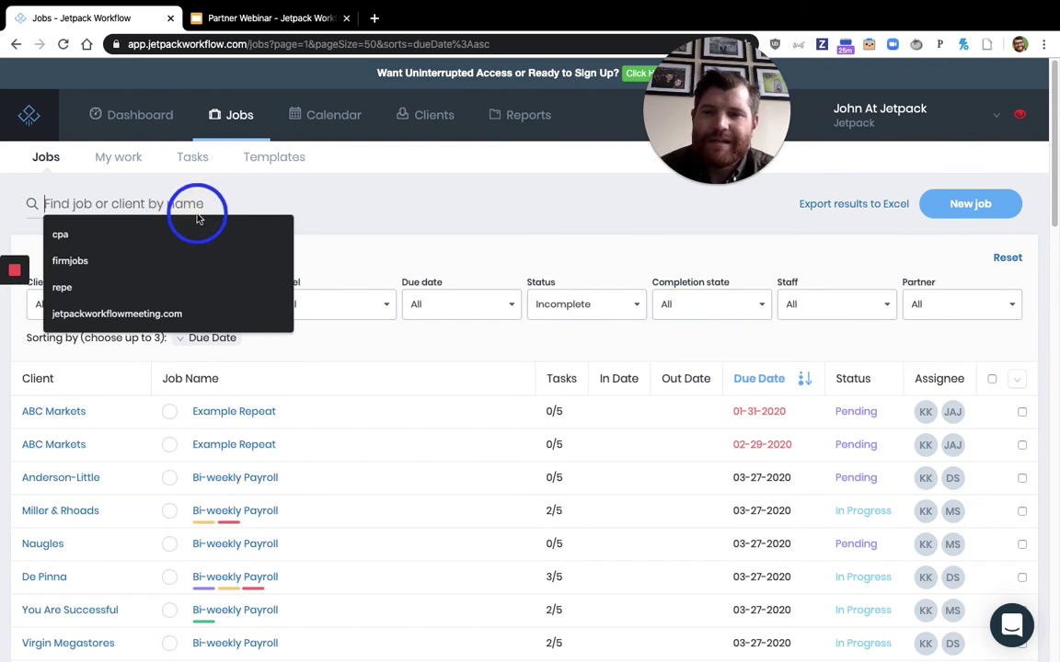
text(ex)
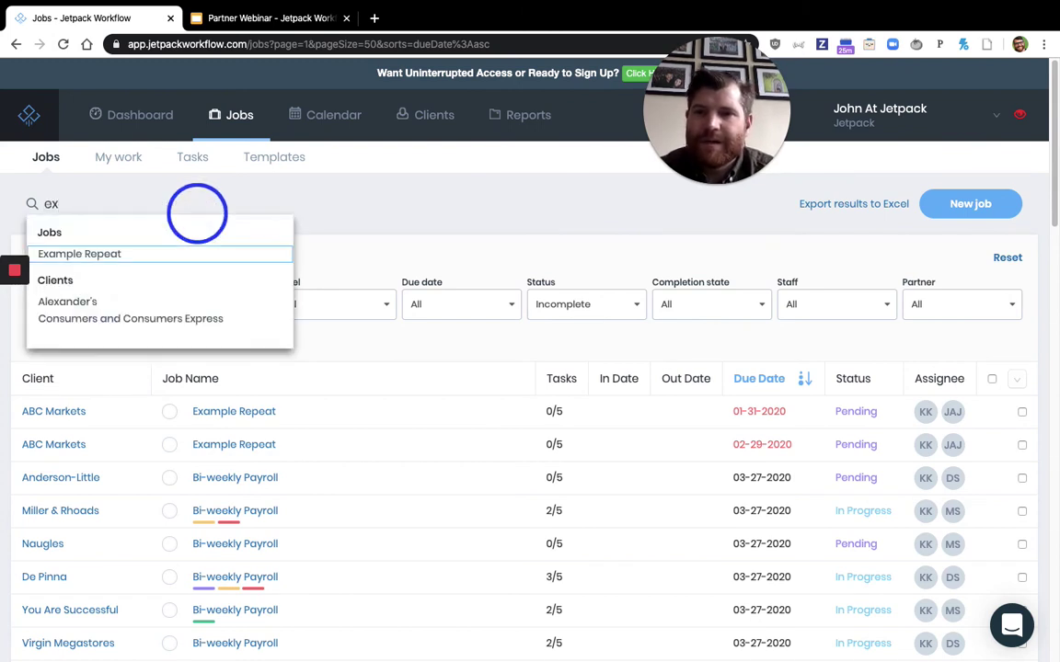
click(267, 265)
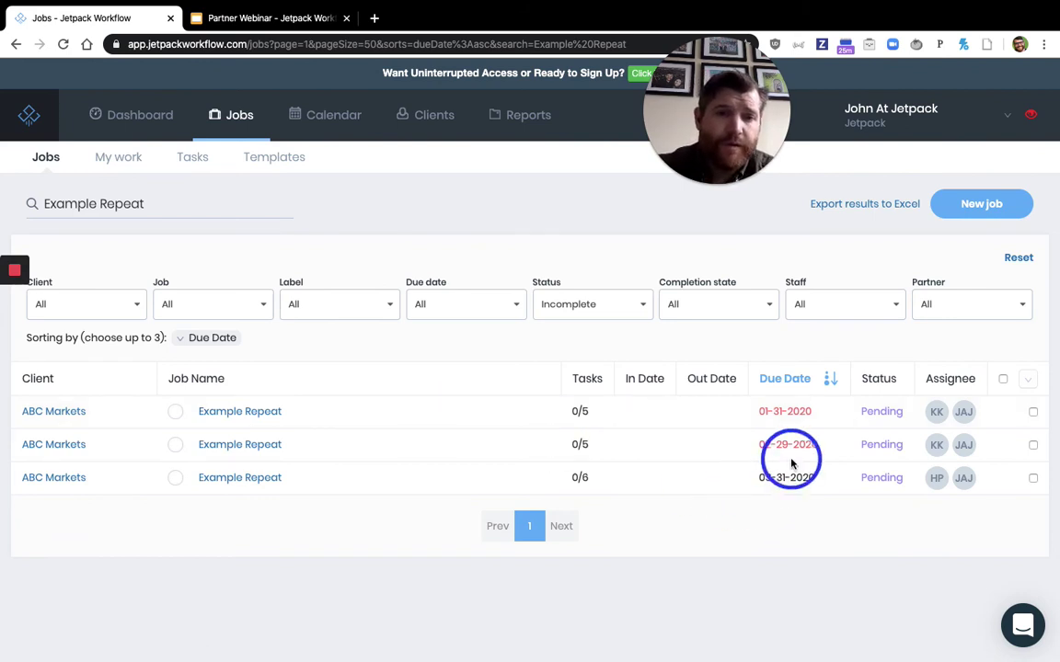
mouse_move(765, 411)
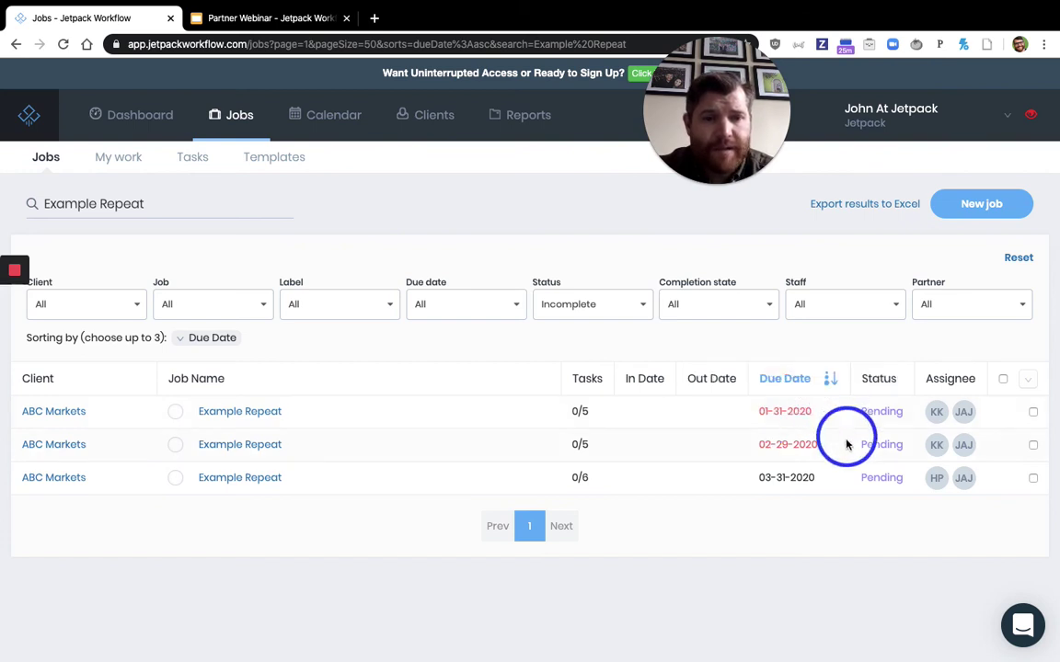
mouse_move(803, 444)
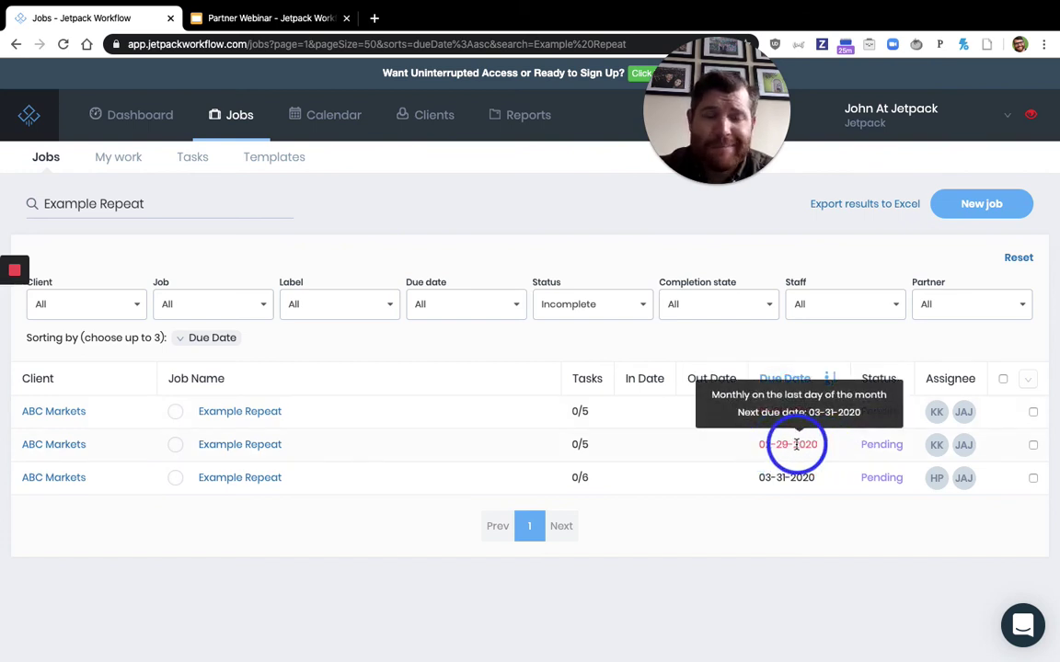
mouse_move(763, 478)
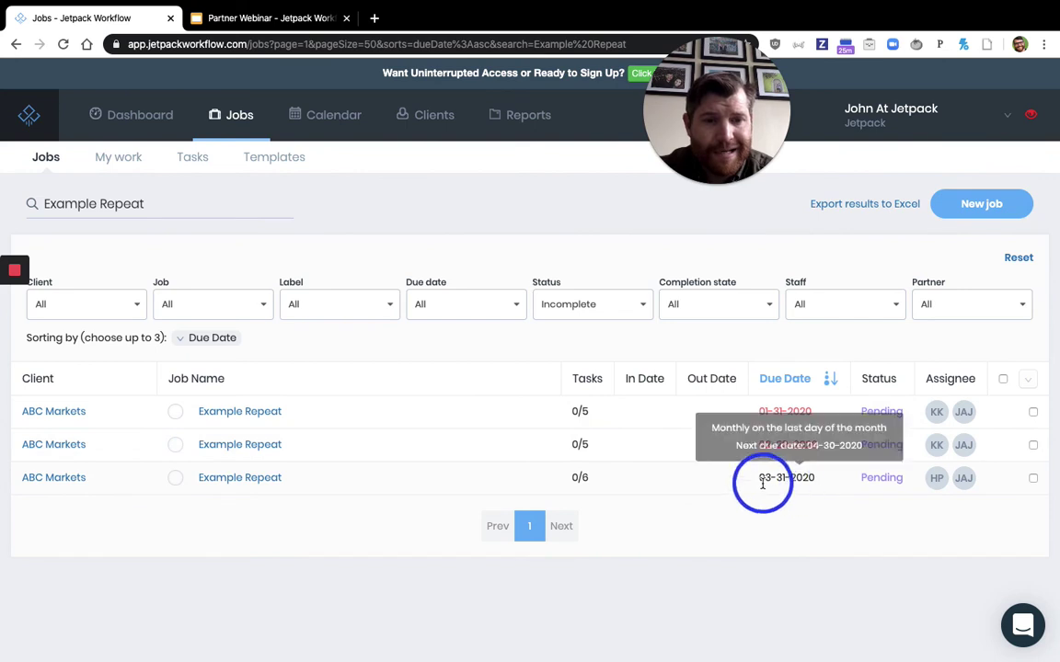
Step: Complete the 03-31-2020 Example Repeat job, reload to reveal the 04-30-2020 job, and view My work
click(177, 478)
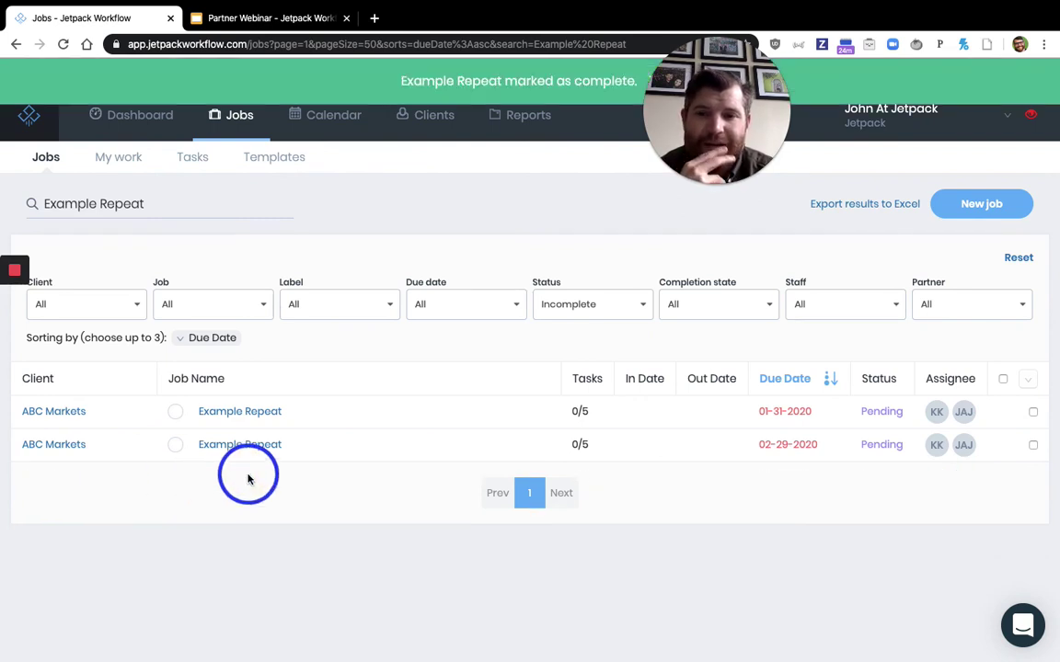
click(64, 44)
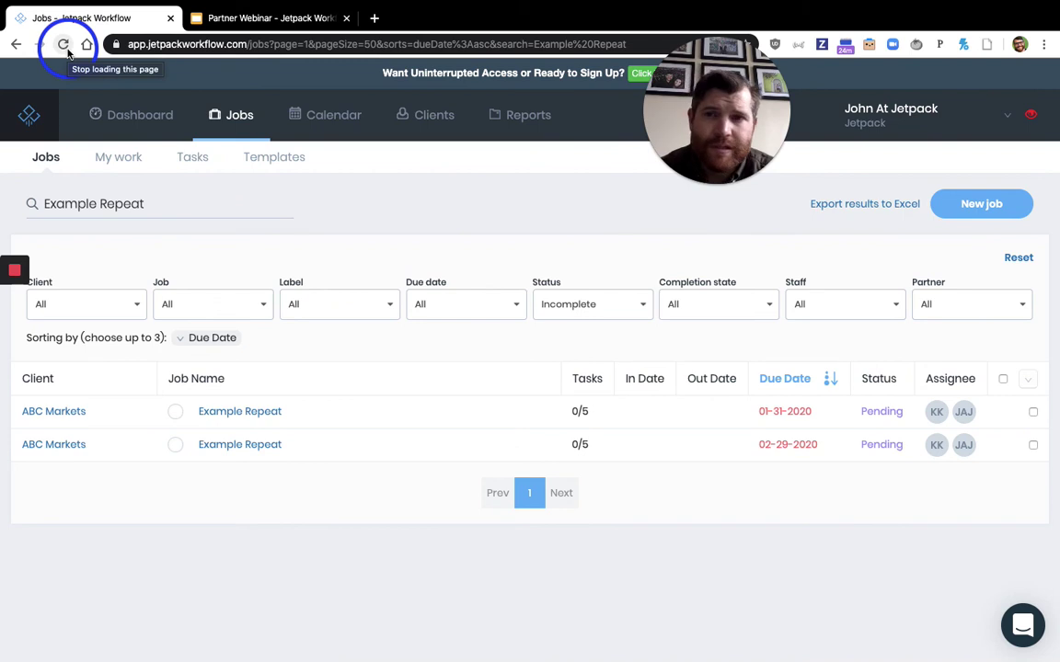
click(64, 46)
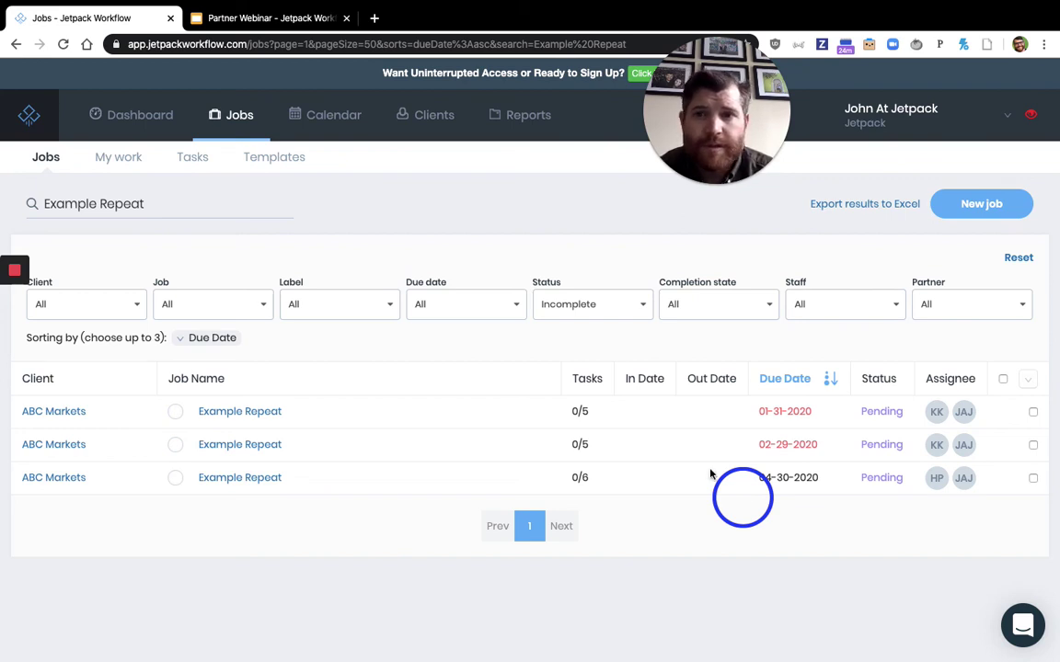
click(110, 162)
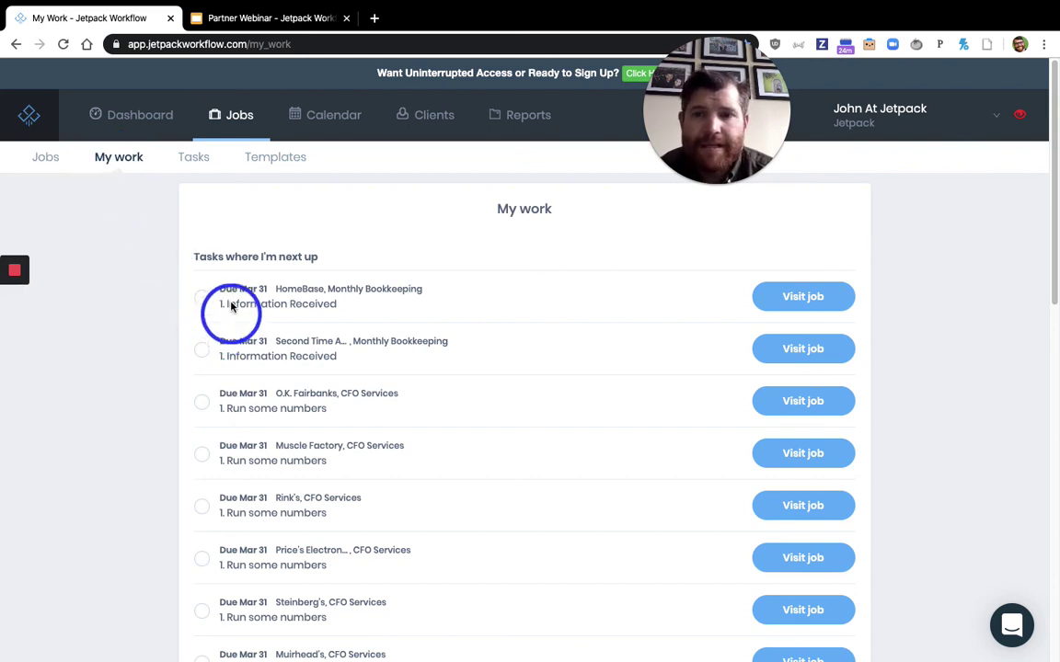
Step: Highlight the 'Tasks where I'm next up' heading, then return to the Partner Webinar slides
click(195, 257)
drag(226, 257, 319, 268)
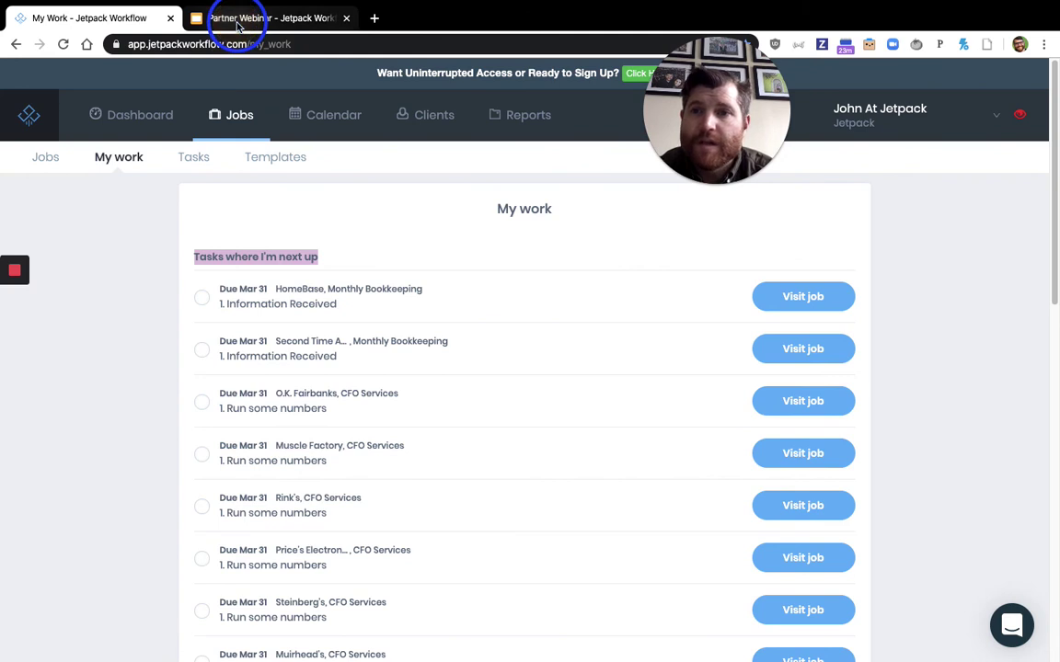
click(221, 19)
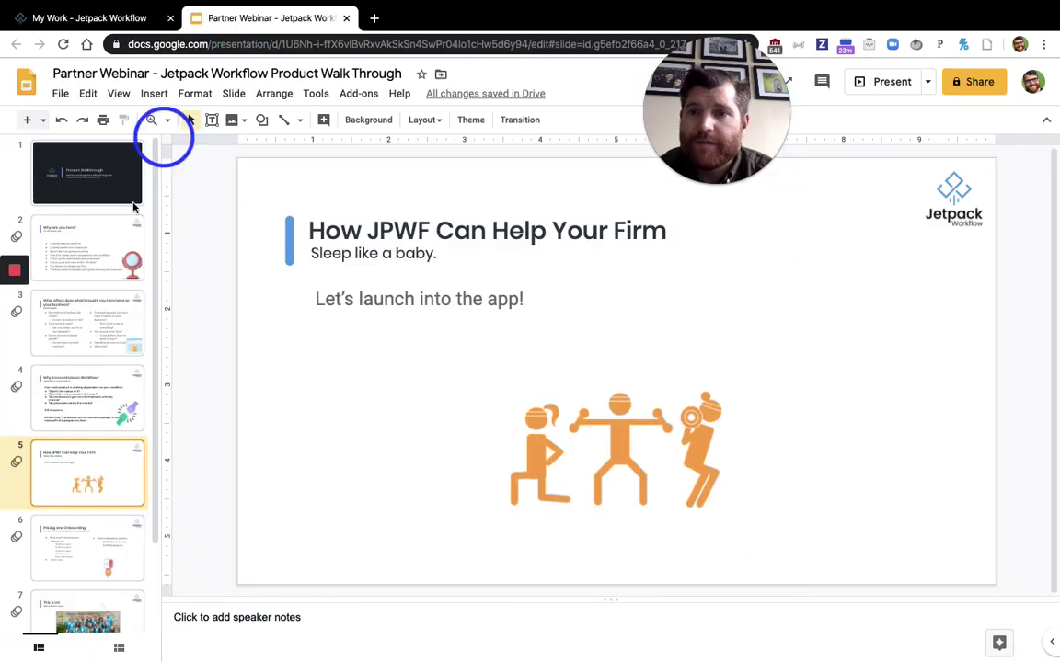
Step: Present full screen and reveal the pricing points: price guesses, $1299 Done for you, $299 Kickstarter
click(881, 79)
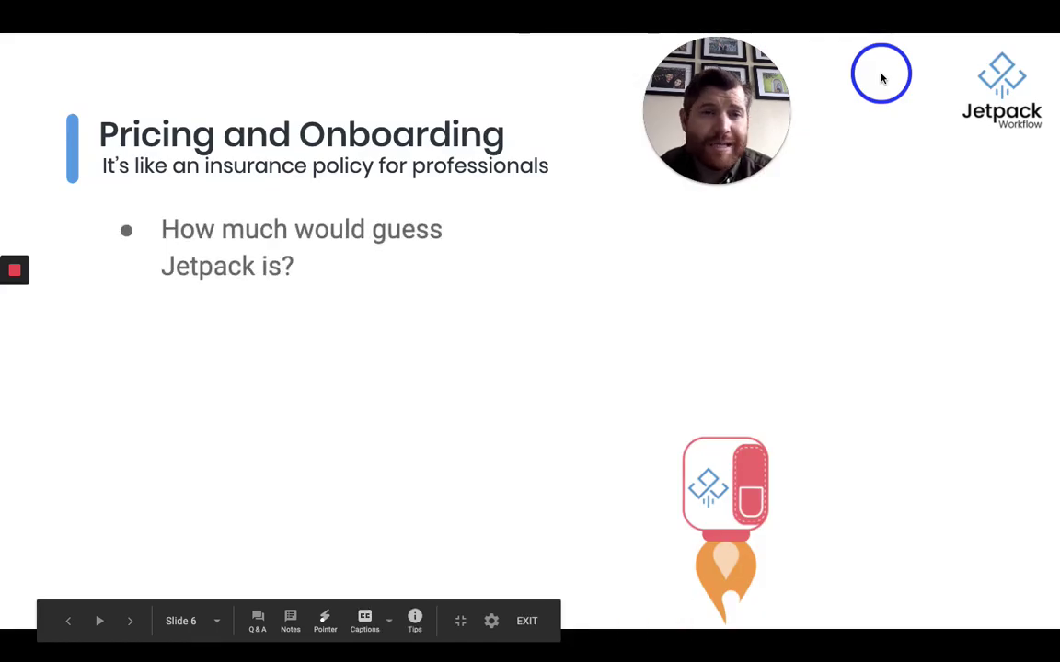
click(880, 78)
click(881, 78)
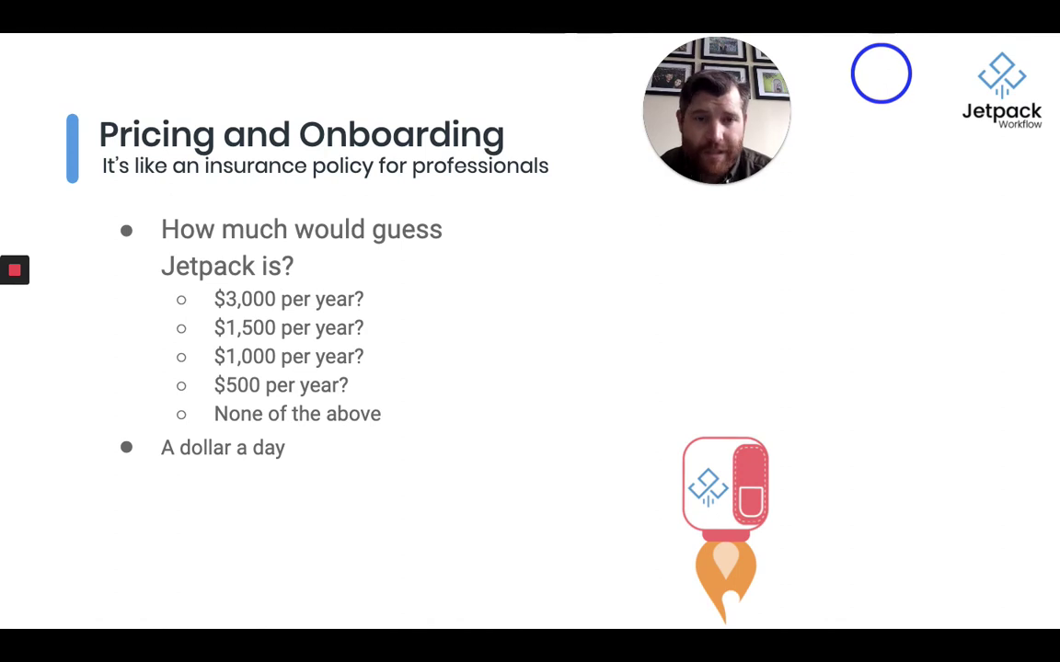
key(Right)
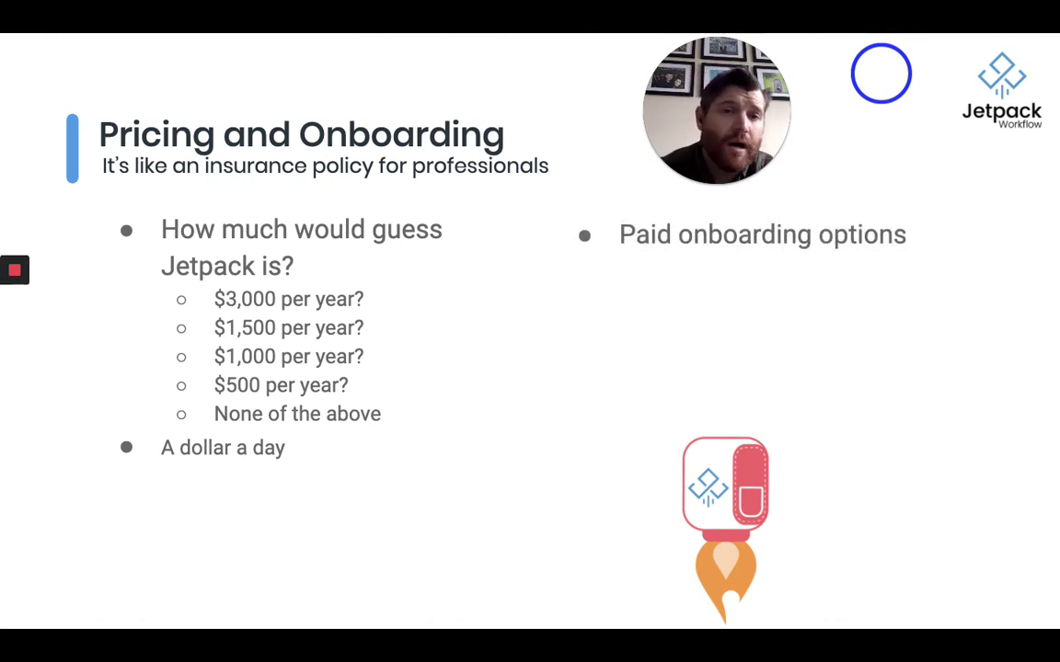
key(Right)
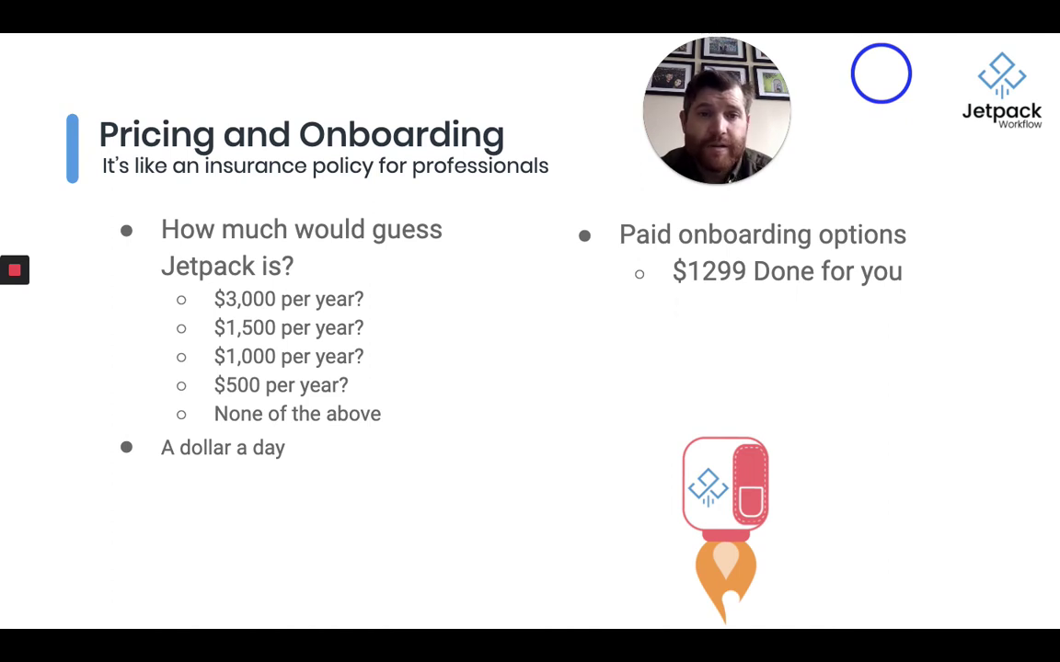
key(Right)
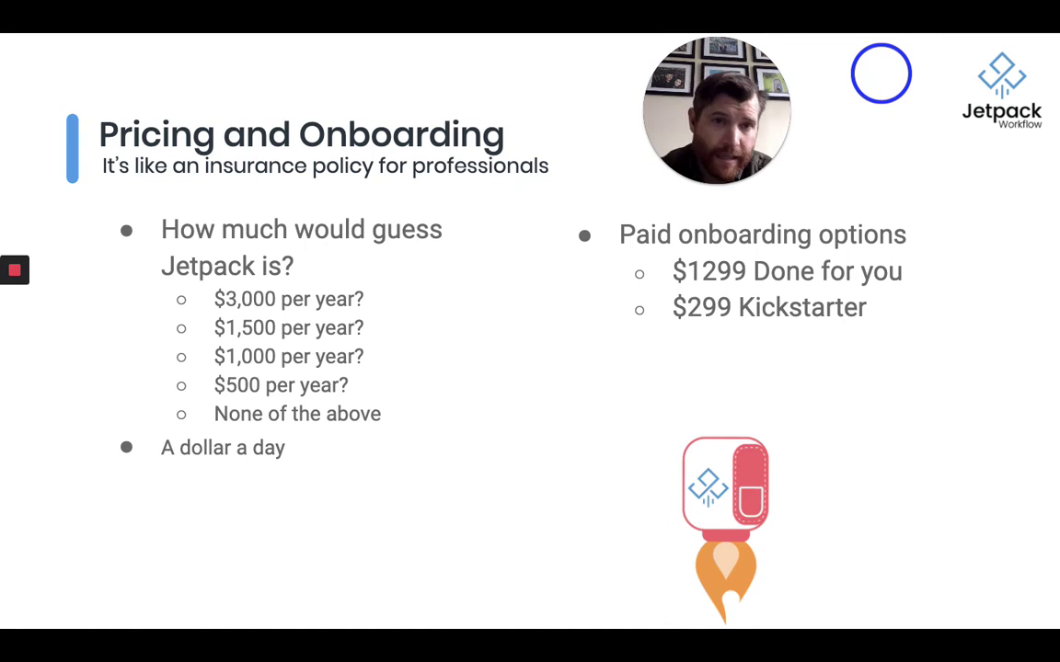
key(Right)
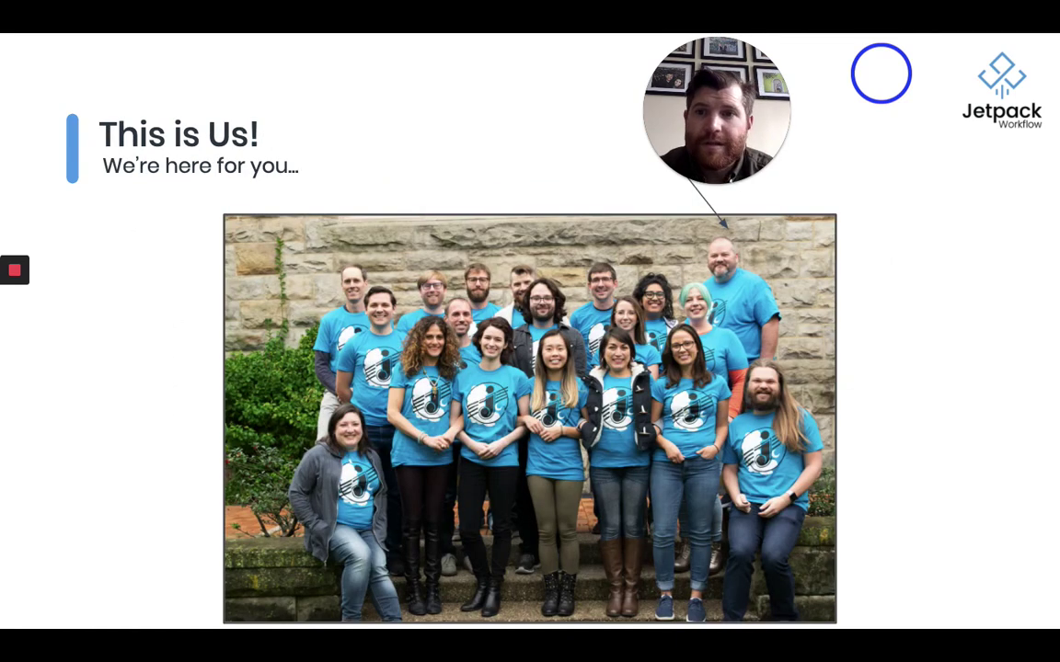